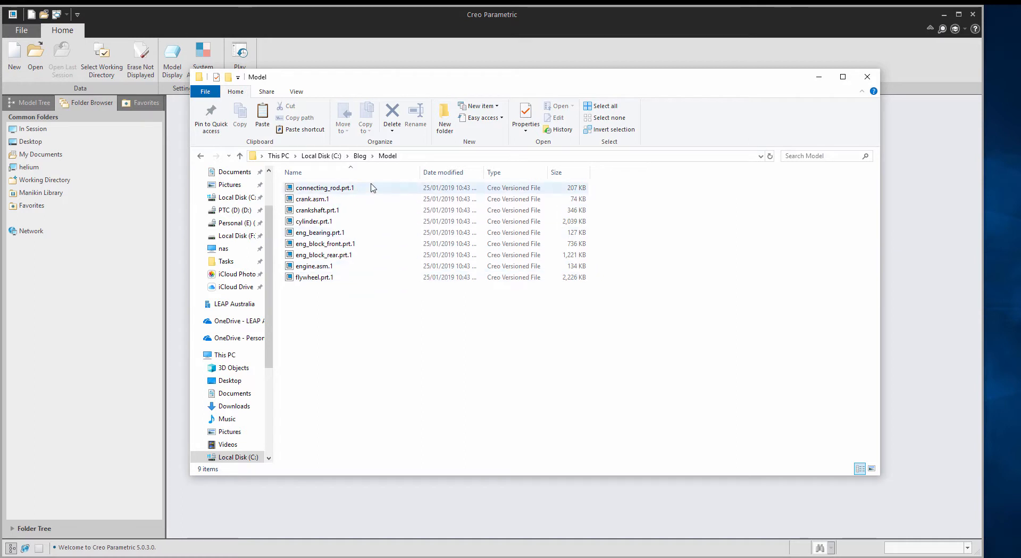
- Look through the contents of folders A, C and B inside the Blog folder
{"action": "left_click", "coordinate": [360, 156]}
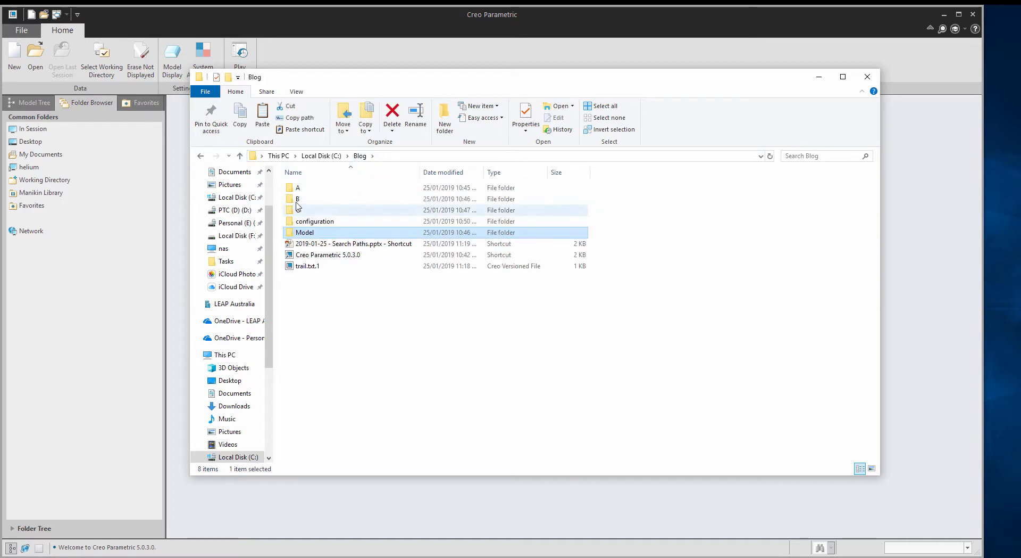
{"action": "double_click", "coordinate": [324, 190]}
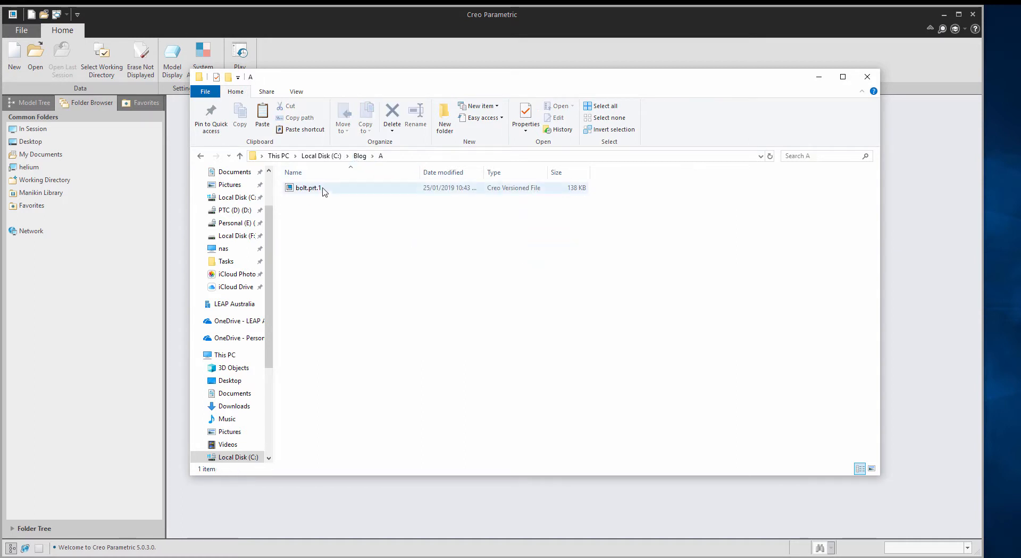
{"action": "left_click", "coordinate": [364, 157]}
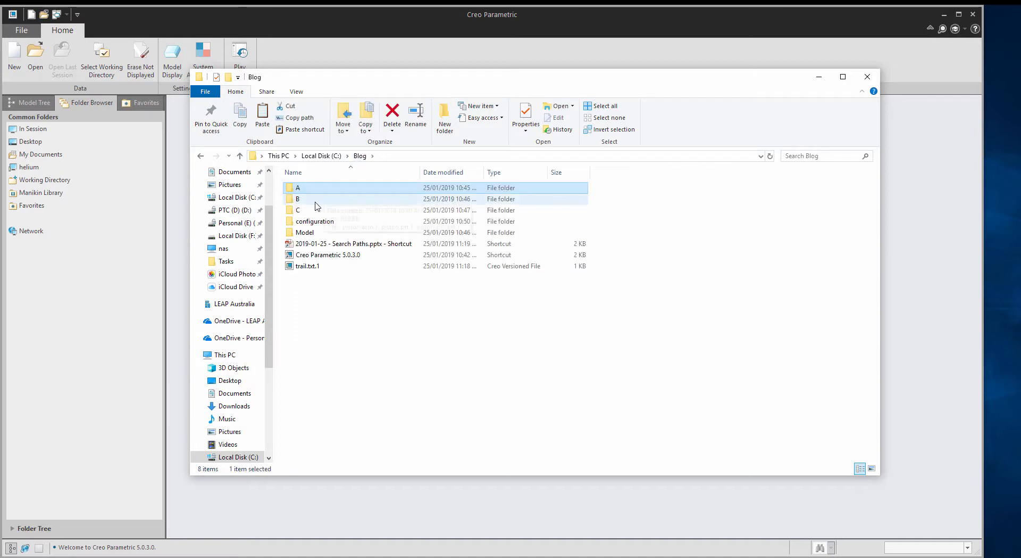
{"action": "double_click", "coordinate": [311, 209]}
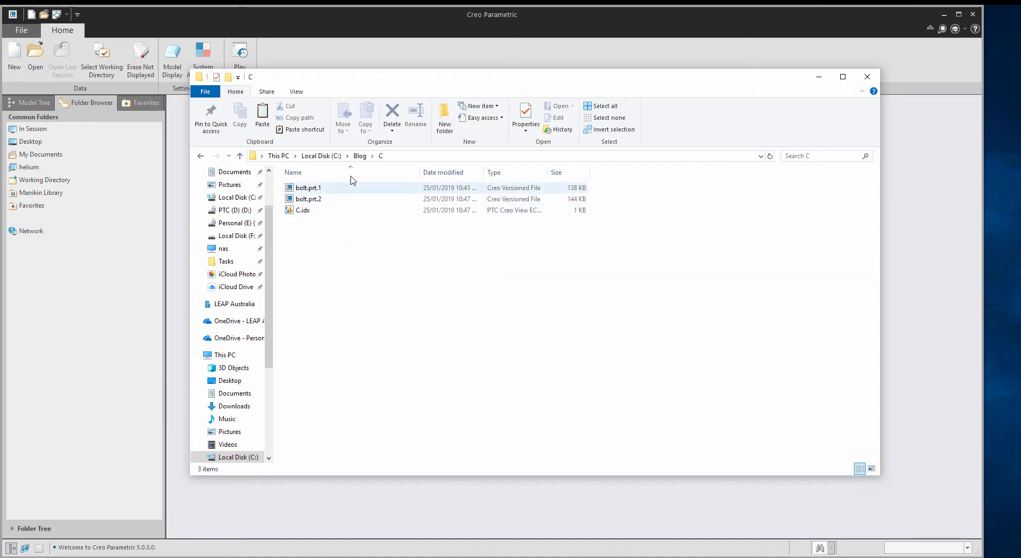
{"action": "left_click", "coordinate": [364, 158]}
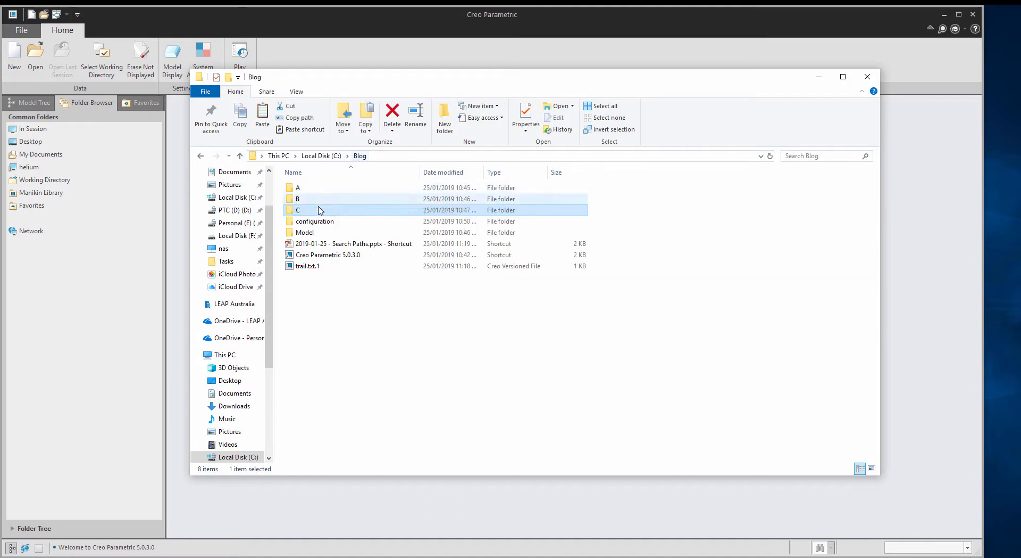
{"action": "double_click", "coordinate": [304, 199]}
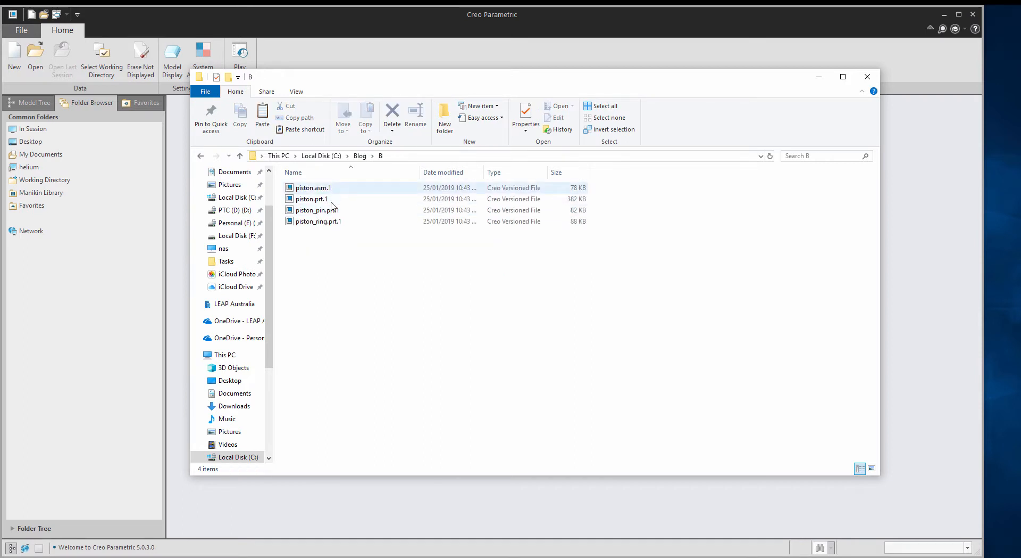
{"action": "left_click", "coordinate": [361, 159]}
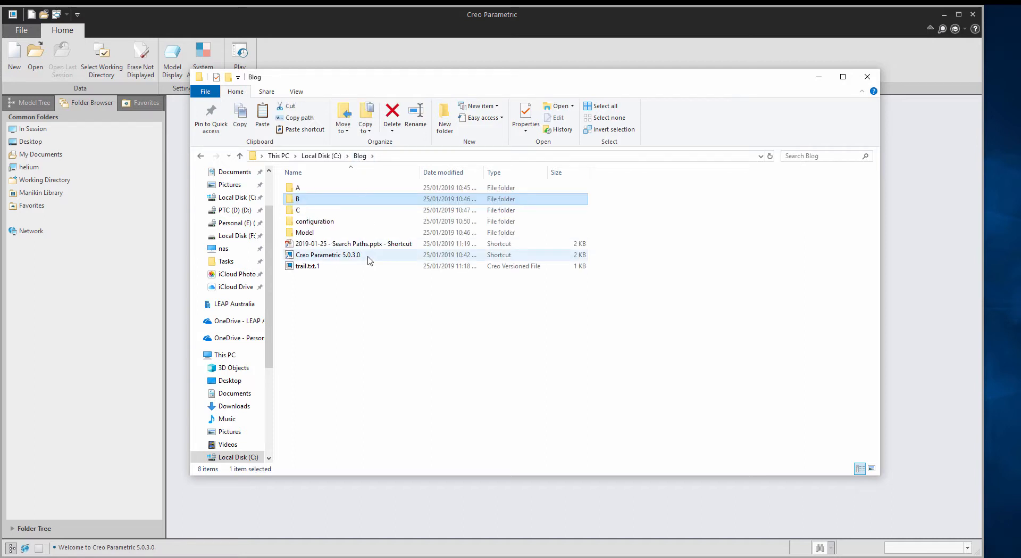
- Switch to Creo Parametric and open engine.asm from the Model folder of the working directory
{"action": "left_click", "coordinate": [348, 29]}
{"action": "left_click", "coordinate": [35, 55]}
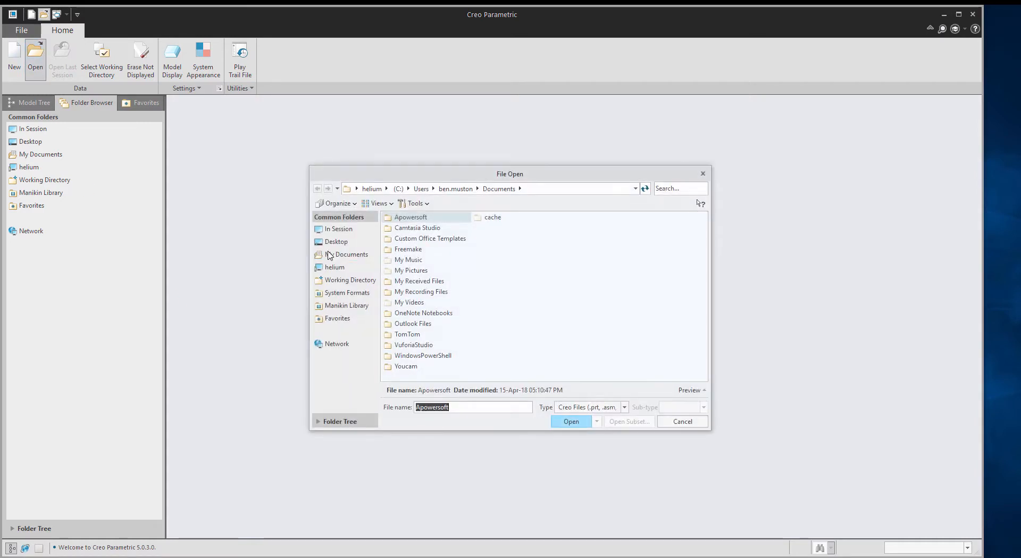
{"action": "left_click", "coordinate": [362, 279]}
{"action": "double_click", "coordinate": [410, 250]}
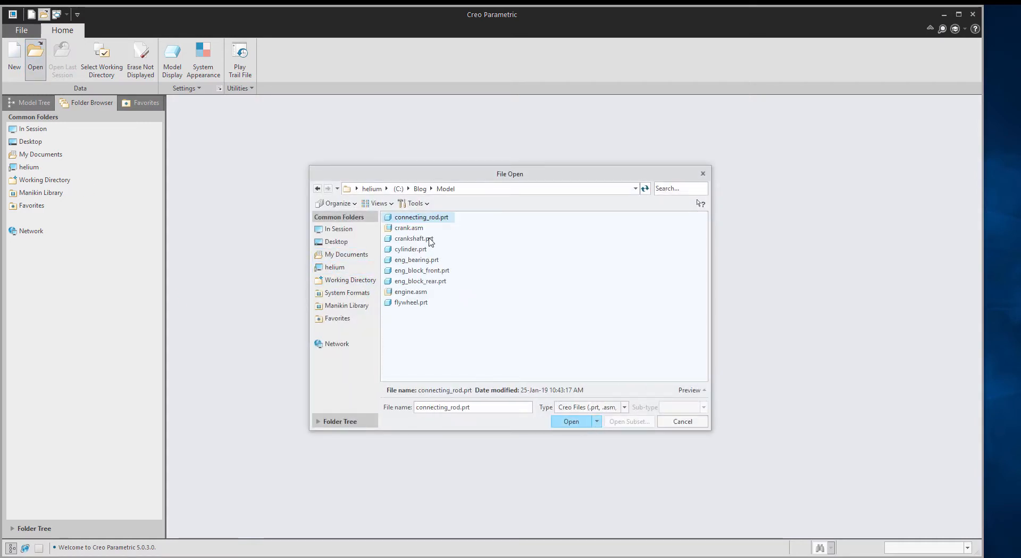
{"action": "double_click", "coordinate": [414, 291]}
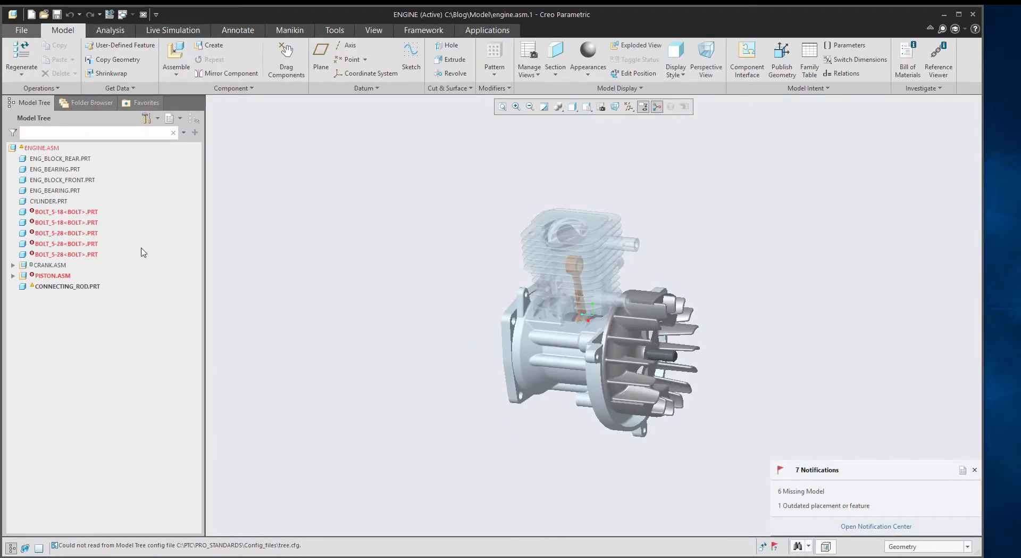
- Retrieve the first missing bolt component using bolt.prt from Blog folder A, choosing the BOLT_5-18 instance
{"action": "right_click", "coordinate": [60, 213]}
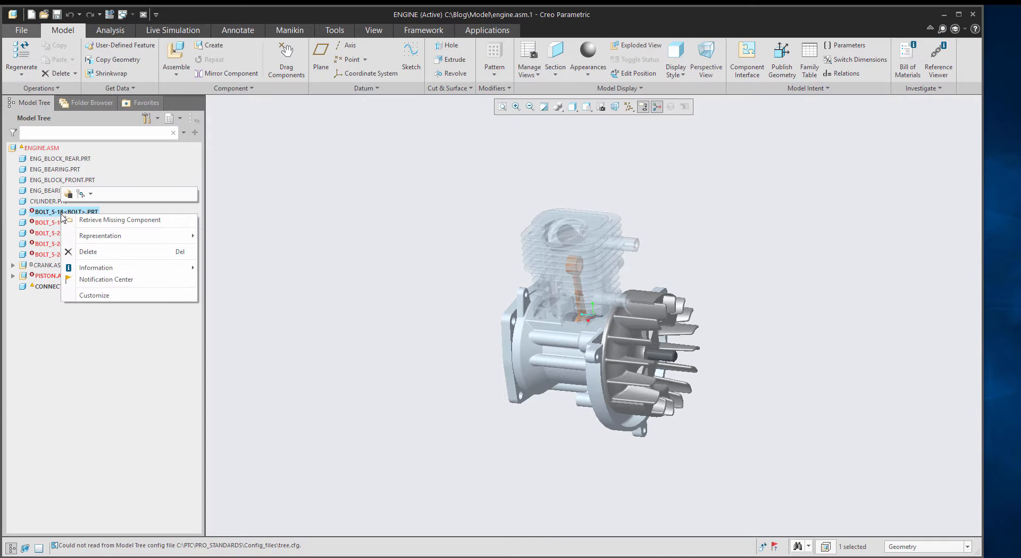
{"action": "left_click", "coordinate": [99, 220]}
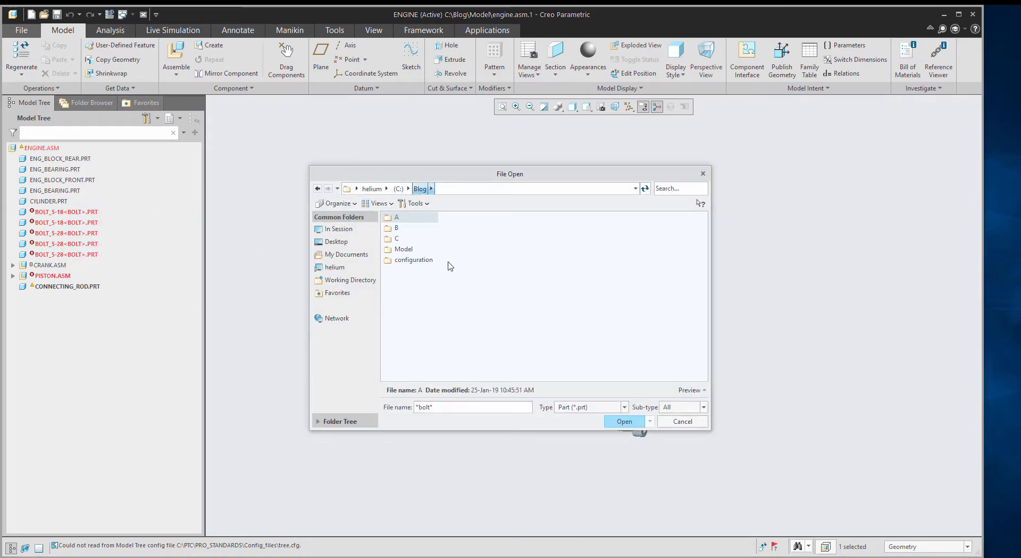
{"action": "double_click", "coordinate": [404, 217]}
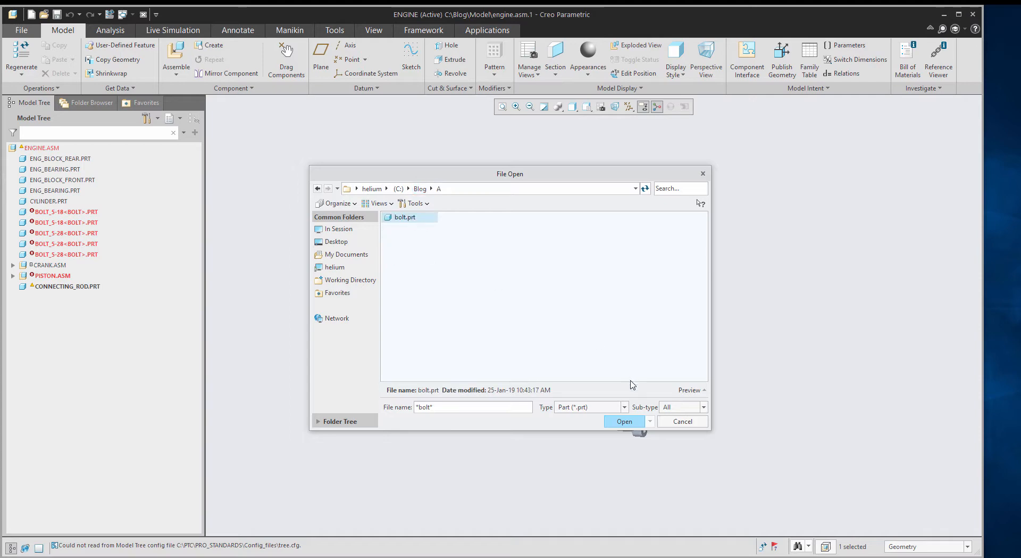
{"action": "left_click", "coordinate": [631, 423]}
{"action": "left_click", "coordinate": [478, 264]}
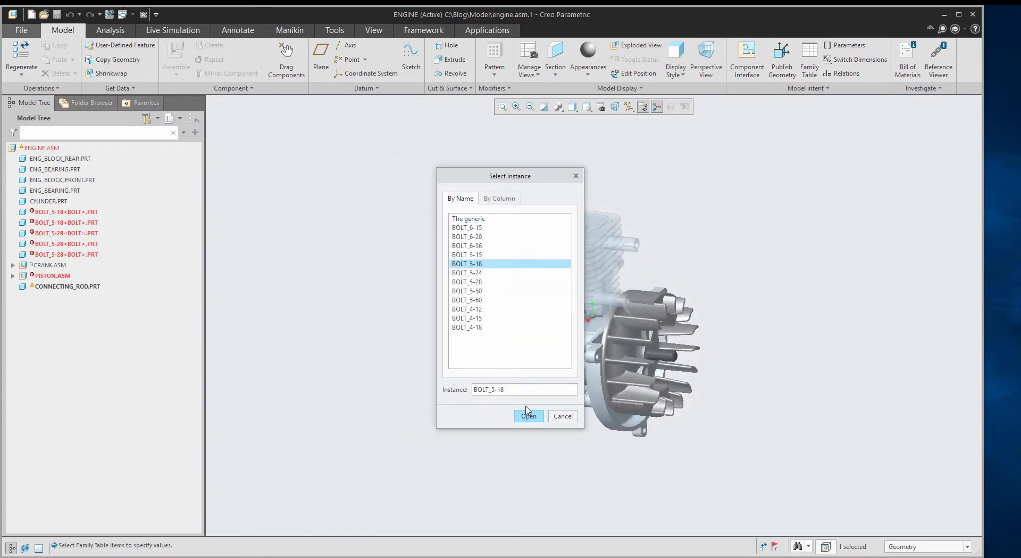
{"action": "left_click", "coordinate": [529, 416]}
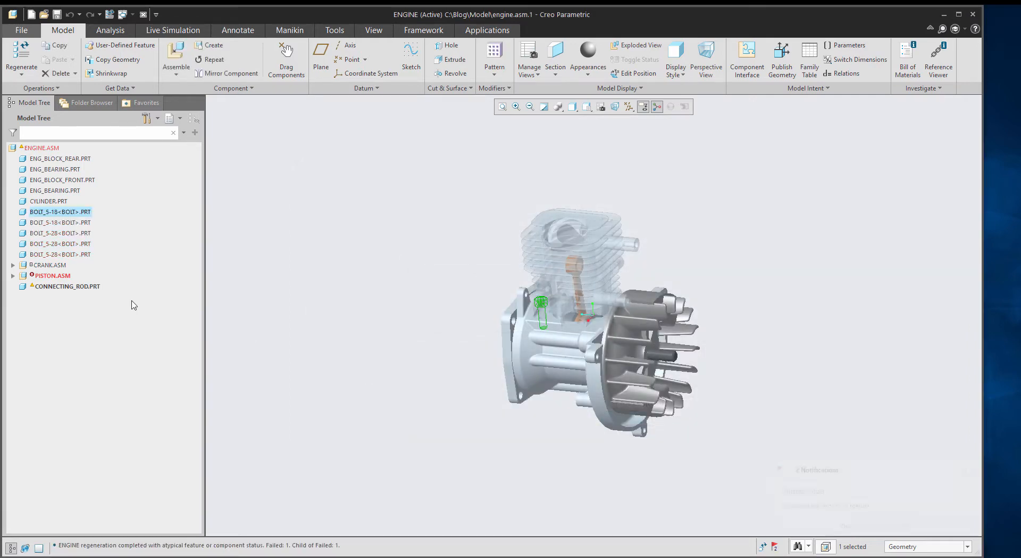
- Retrieve the missing PISTON.ASM component using piston.asm from Blog folder B
{"action": "right_click", "coordinate": [65, 279]}
{"action": "left_click", "coordinate": [74, 284]}
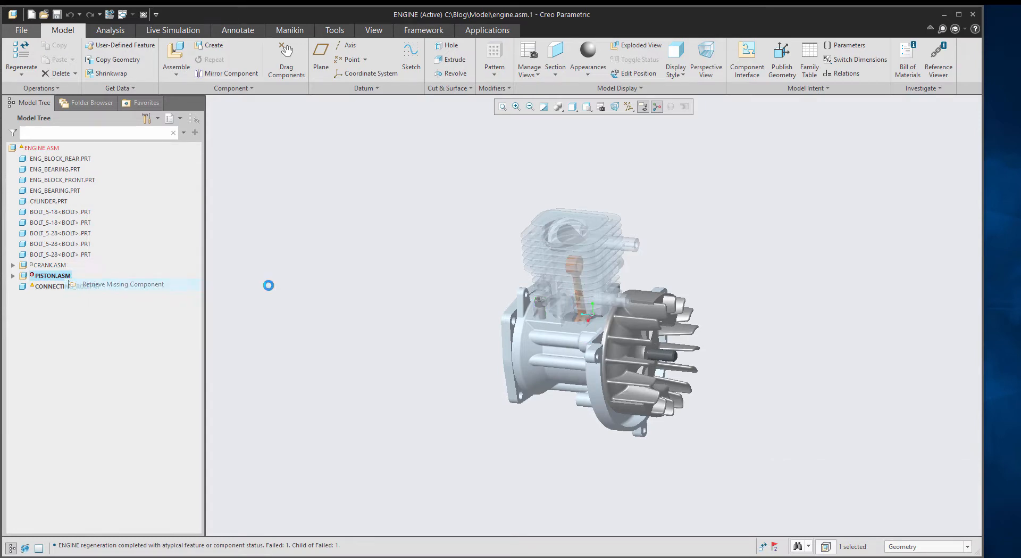
{"action": "left_click", "coordinate": [420, 189]}
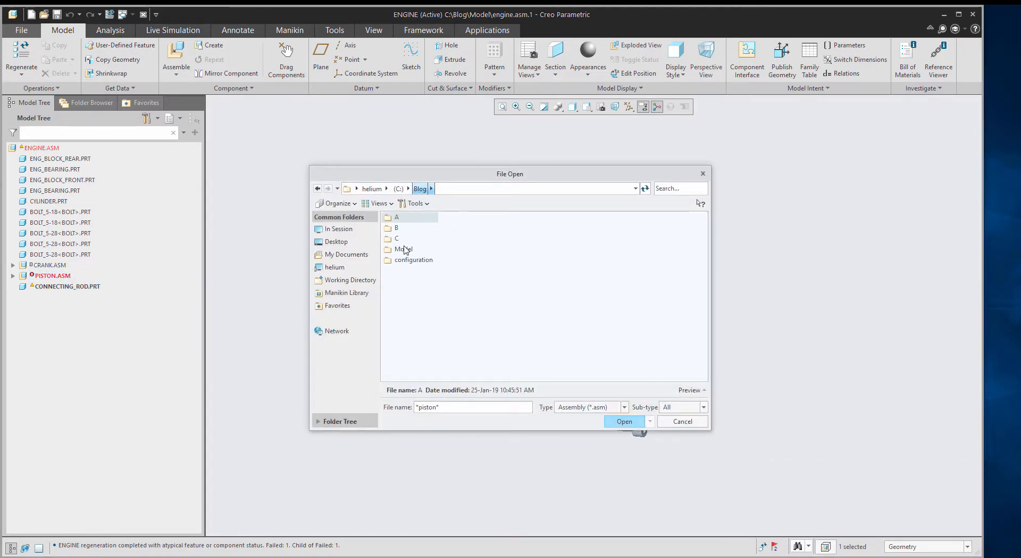
{"action": "double_click", "coordinate": [397, 240]}
{"action": "left_click", "coordinate": [422, 189]}
{"action": "double_click", "coordinate": [397, 228]}
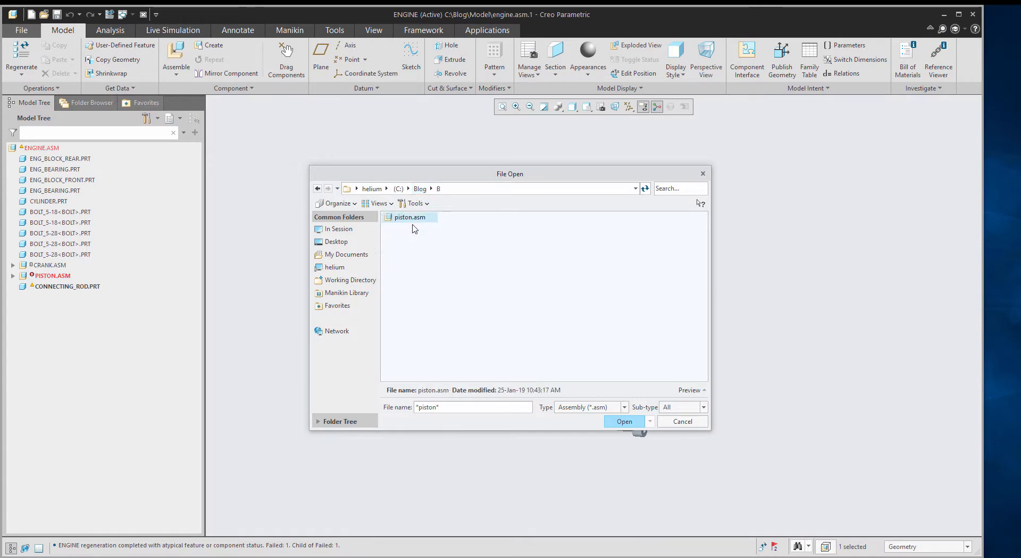
{"action": "left_click", "coordinate": [625, 422]}
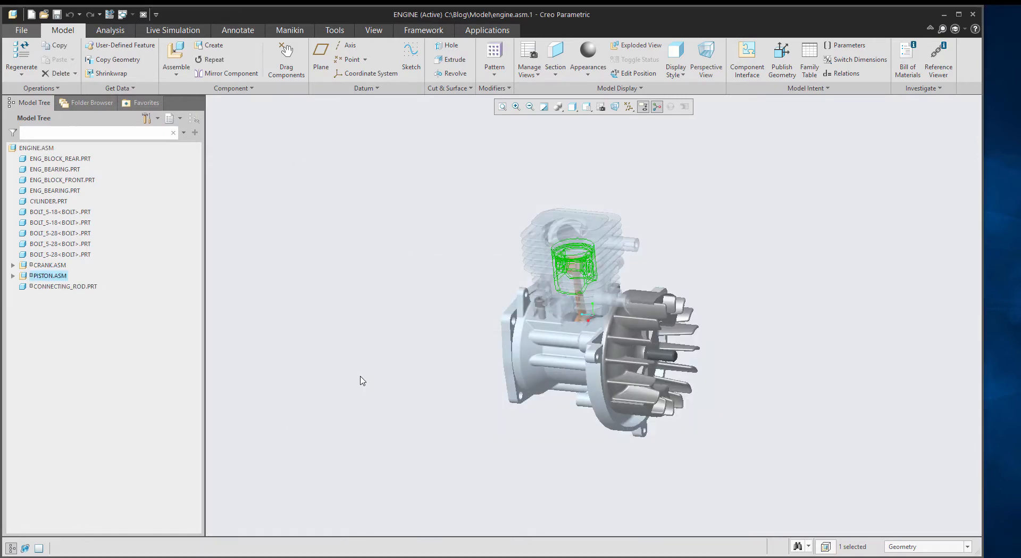
{"action": "left_click", "coordinate": [402, 267]}
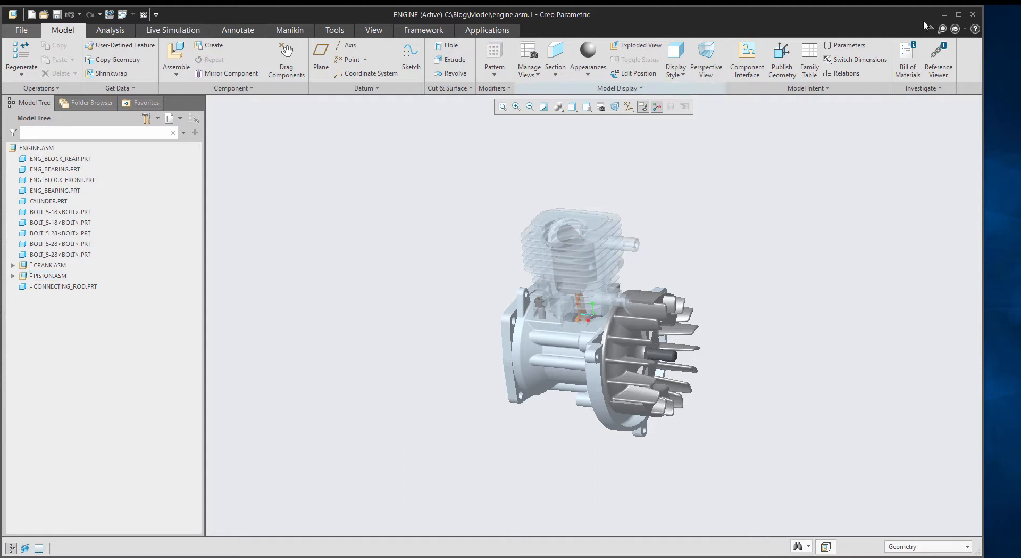
- Exit Creo Parametric without saving, and copy config.pro and search.pro from the configuration folder into the Blog folder
{"action": "left_click", "coordinate": [973, 14]}
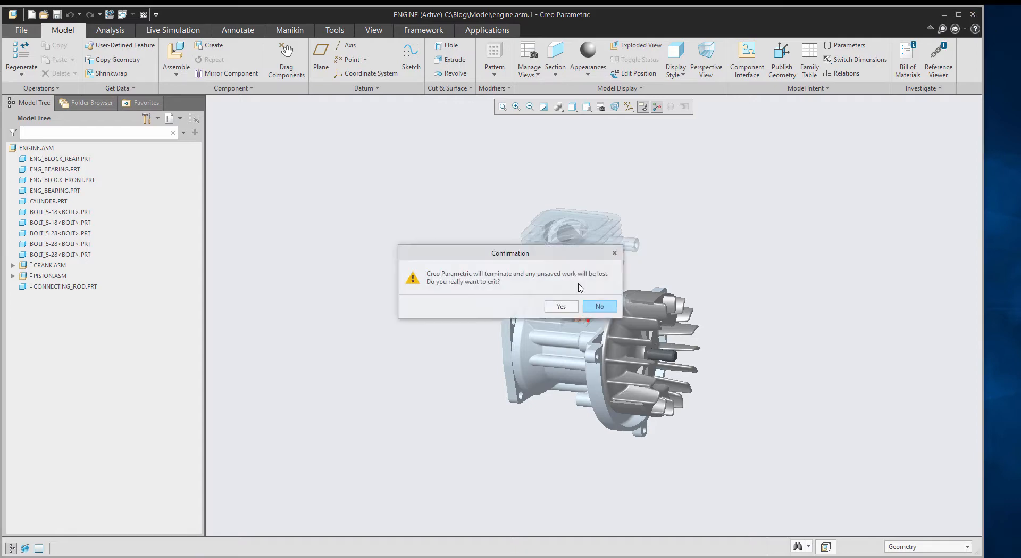
{"action": "left_click", "coordinate": [562, 306]}
{"action": "left_click", "coordinate": [318, 221]}
{"action": "double_click", "coordinate": [317, 223]}
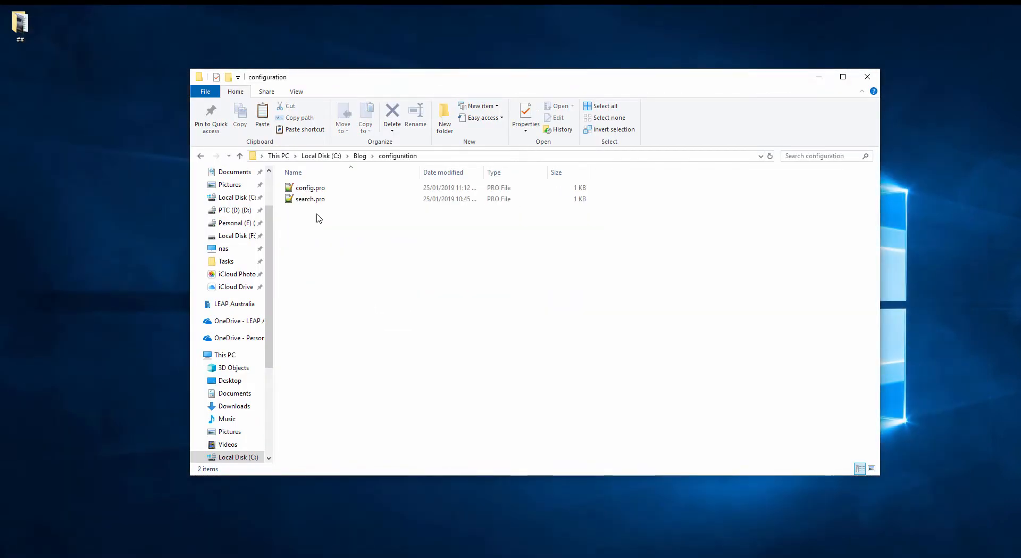
{"action": "left_click", "coordinate": [318, 189]}
{"action": "left_click", "coordinate": [317, 199], "text": "ctrl"}
{"action": "key", "text": "ctrl+c"}
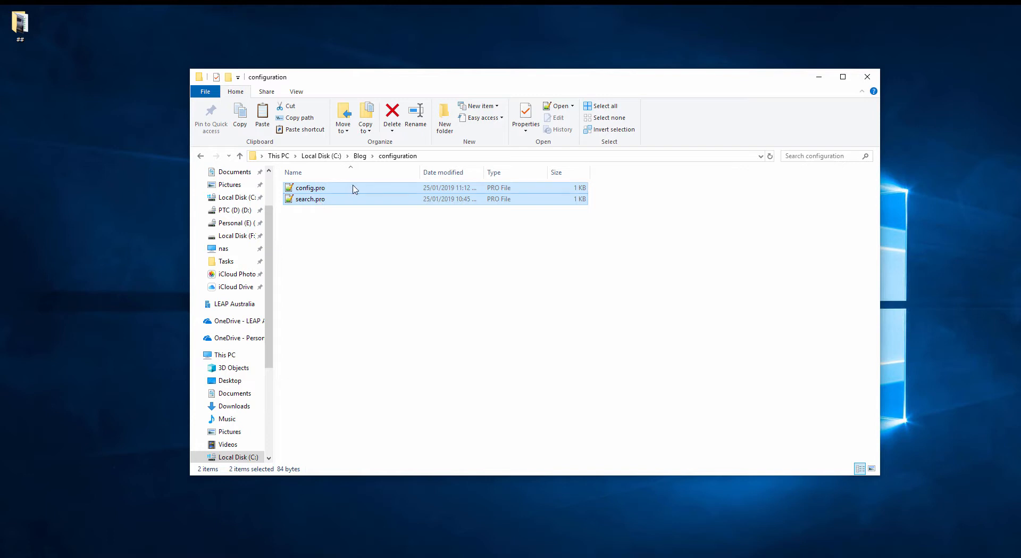
{"action": "left_click", "coordinate": [360, 156]}
{"action": "right_click", "coordinate": [330, 323]}
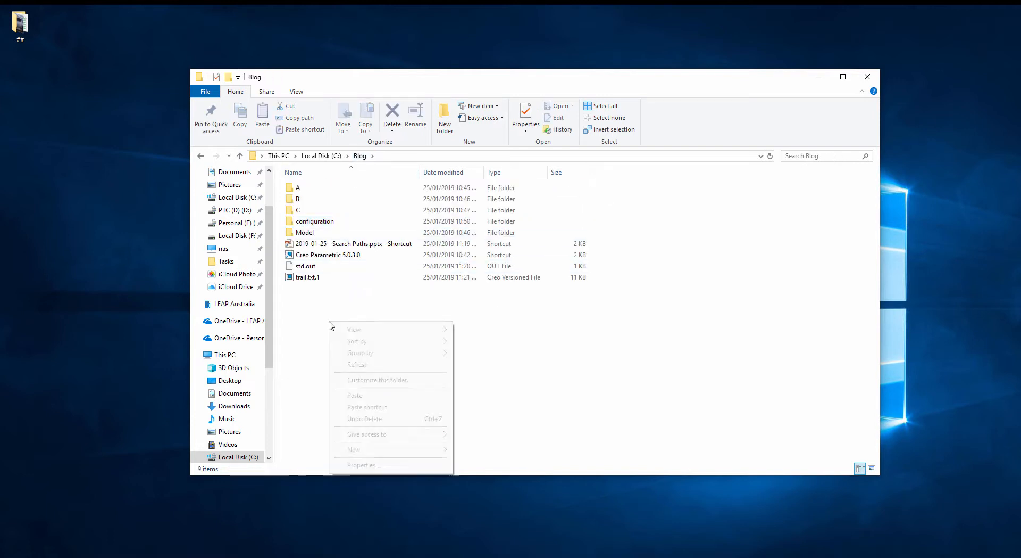
{"action": "left_click", "coordinate": [385, 395]}
- Start Creo Parametric 5.0.3.0 from the Blog folder's shortcut with the default startup configuration
{"action": "double_click", "coordinate": [346, 267]}
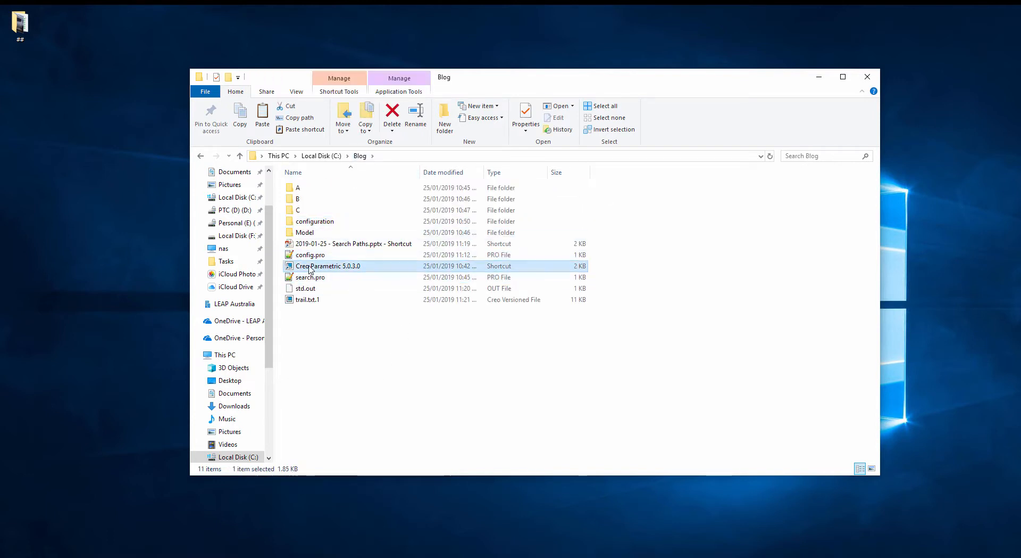
{"action": "key", "text": "Return"}
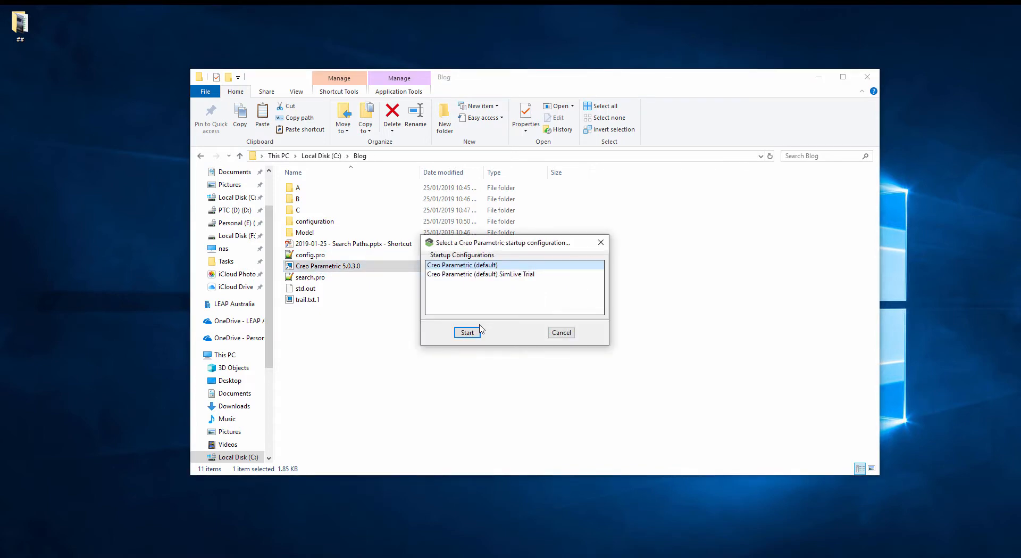
- Open the Blog folder's search.pro and config.pro in Notepad++ and bring config.pro into view
{"action": "left_click", "coordinate": [316, 278]}
{"action": "right_click", "coordinate": [318, 279]}
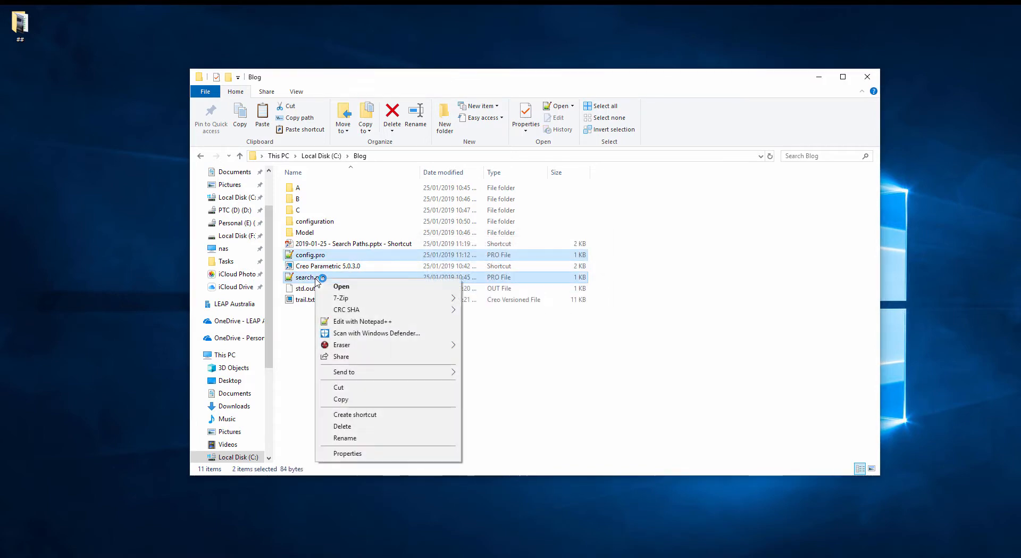
{"action": "left_click", "coordinate": [343, 286]}
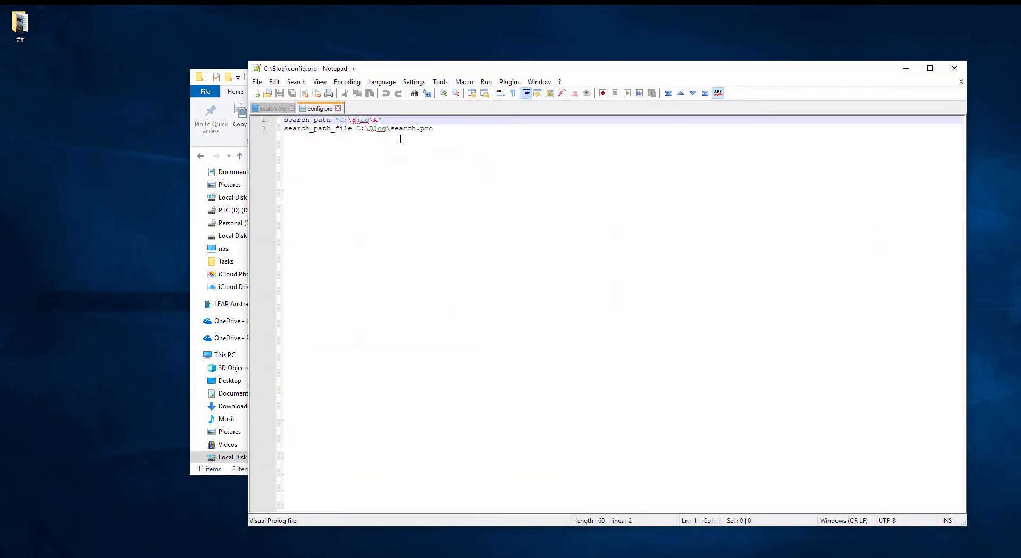
{"action": "left_click", "coordinate": [338, 108]}
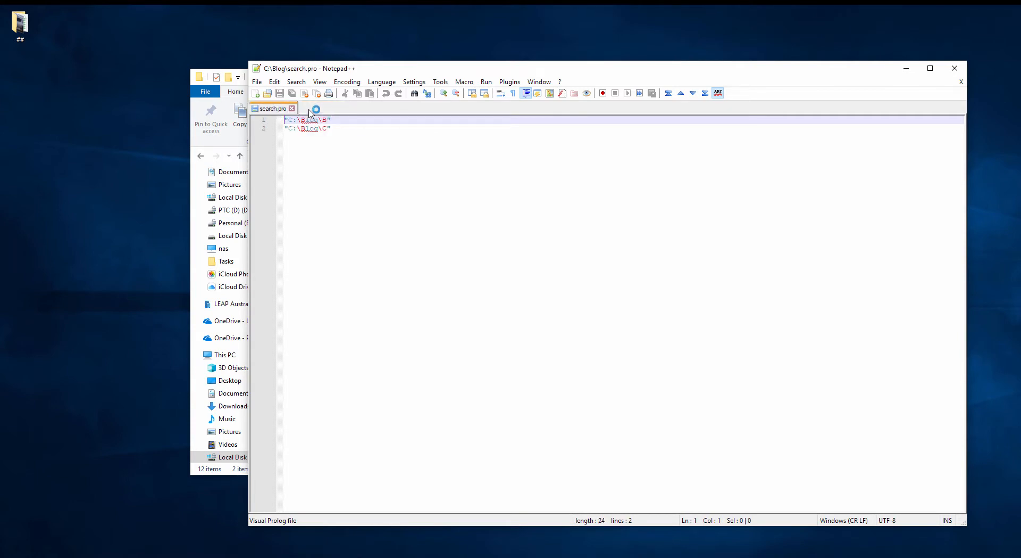
{"action": "left_click_drag", "start_coordinate": [633, 68], "coordinate": [761, 62]}
{"action": "left_click", "coordinate": [320, 254]}
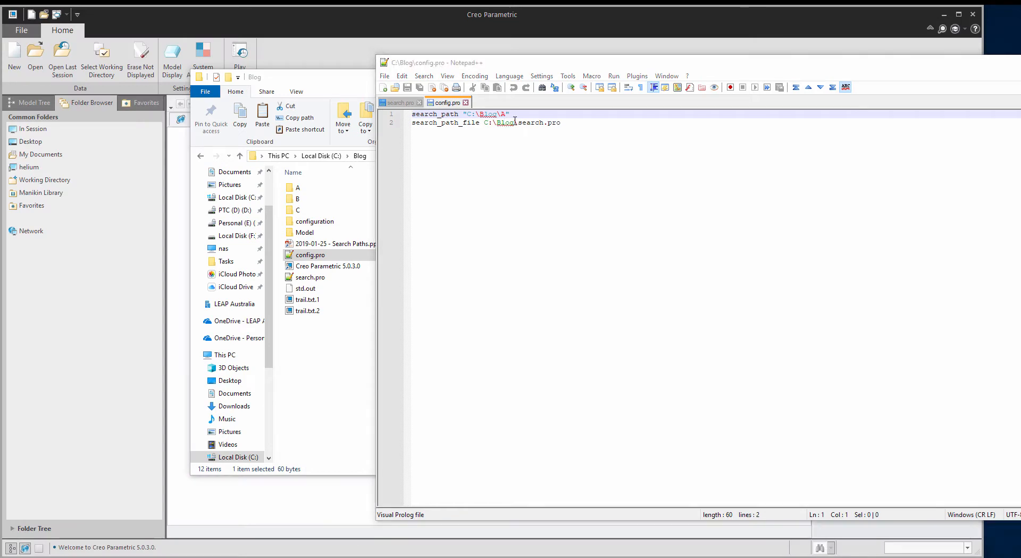
{"action": "left_click", "coordinate": [745, 49]}
{"action": "left_click", "coordinate": [1006, 69]}
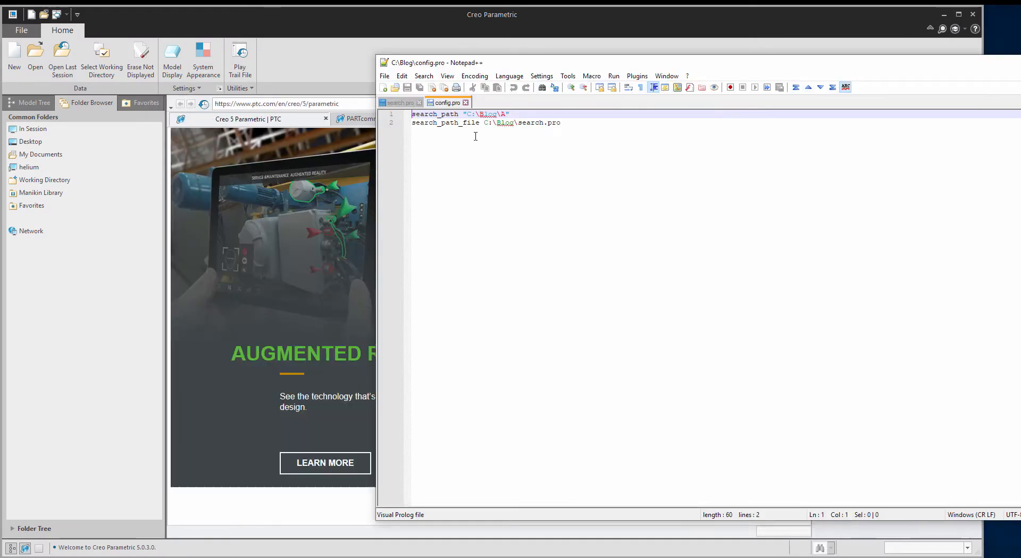
- Examine the search_path and search_path_file entries in config.pro
{"action": "left_click_drag", "start_coordinate": [510, 113], "coordinate": [470, 114]}
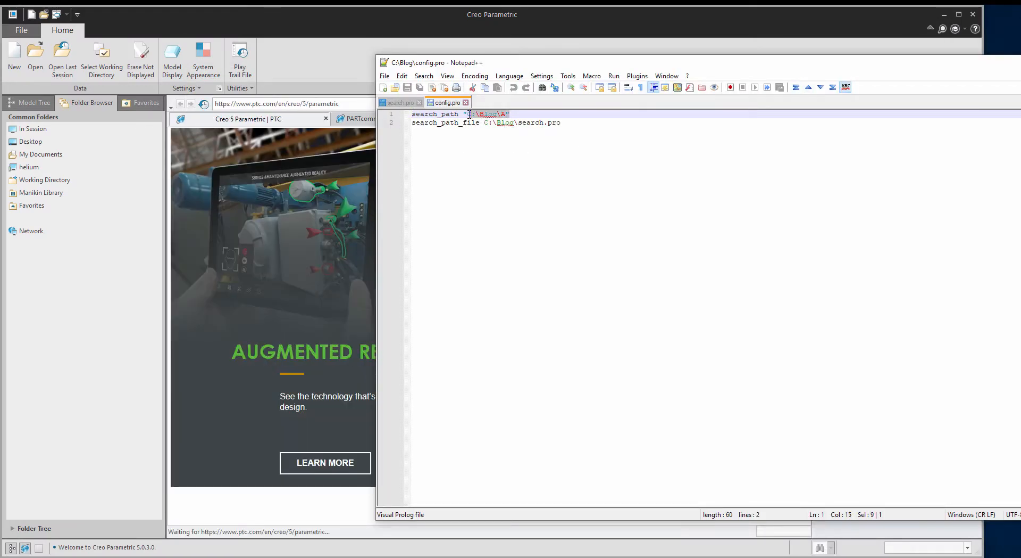
{"action": "left_click", "coordinate": [452, 114]}
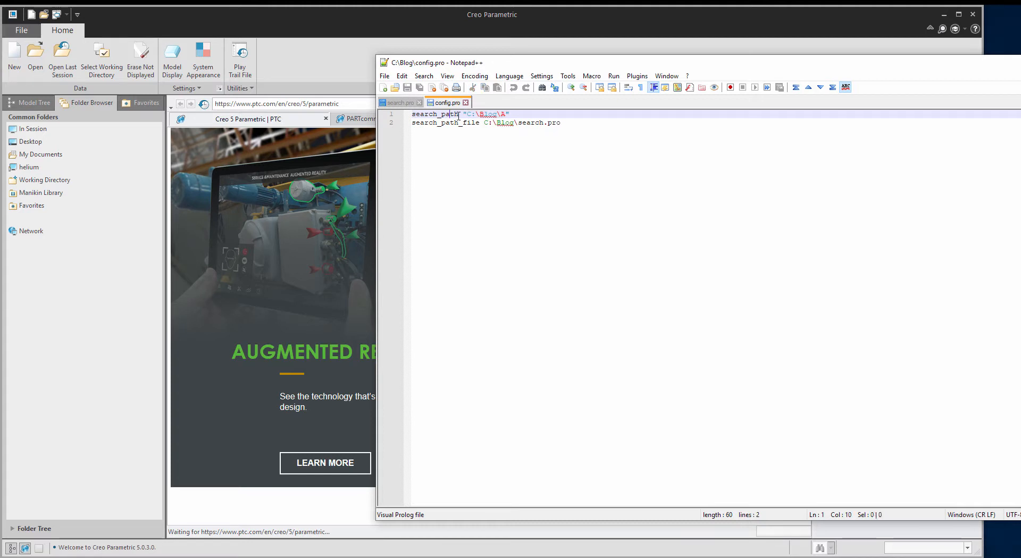
{"action": "double_click", "coordinate": [439, 114]}
{"action": "left_click", "coordinate": [437, 114]}
{"action": "left_click_drag", "start_coordinate": [417, 114], "coordinate": [521, 110]}
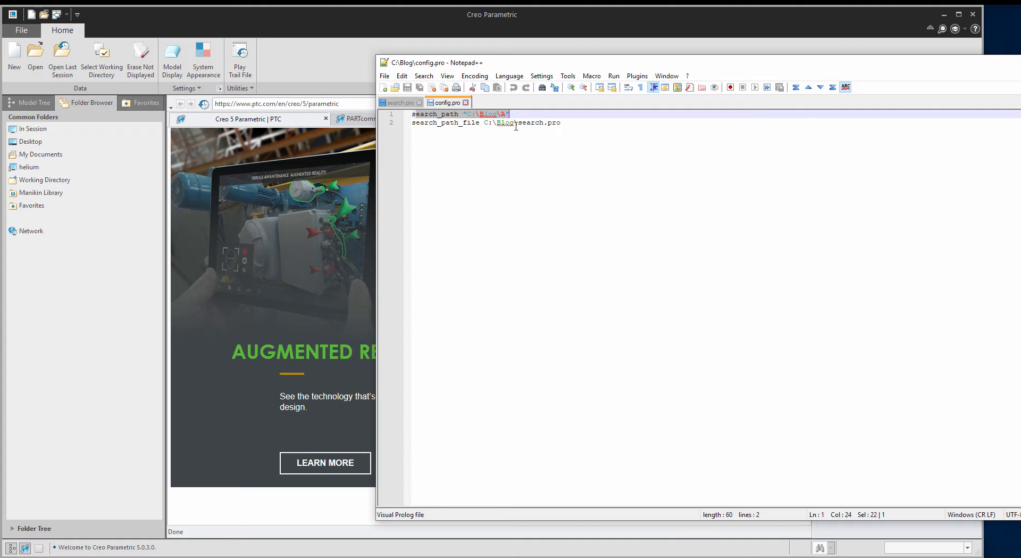
{"action": "left_click", "coordinate": [516, 125]}
{"action": "left_click_drag", "start_coordinate": [566, 122], "coordinate": [409, 122]}
{"action": "left_click", "coordinate": [441, 123]}
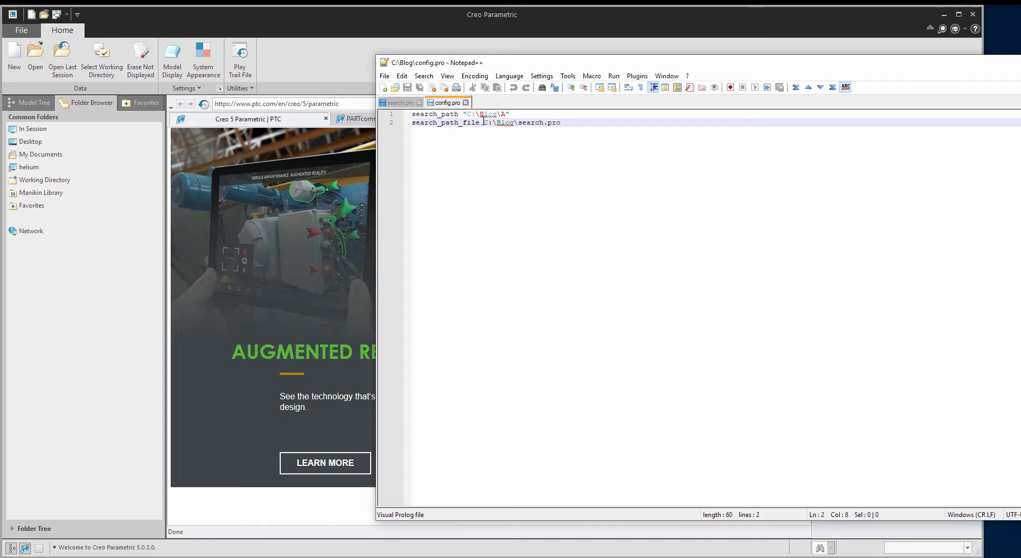
- Check the search_path_file location in config.pro against the folder entries listed in search.pro
{"action": "left_click_drag", "start_coordinate": [484, 122], "coordinate": [565, 124]}
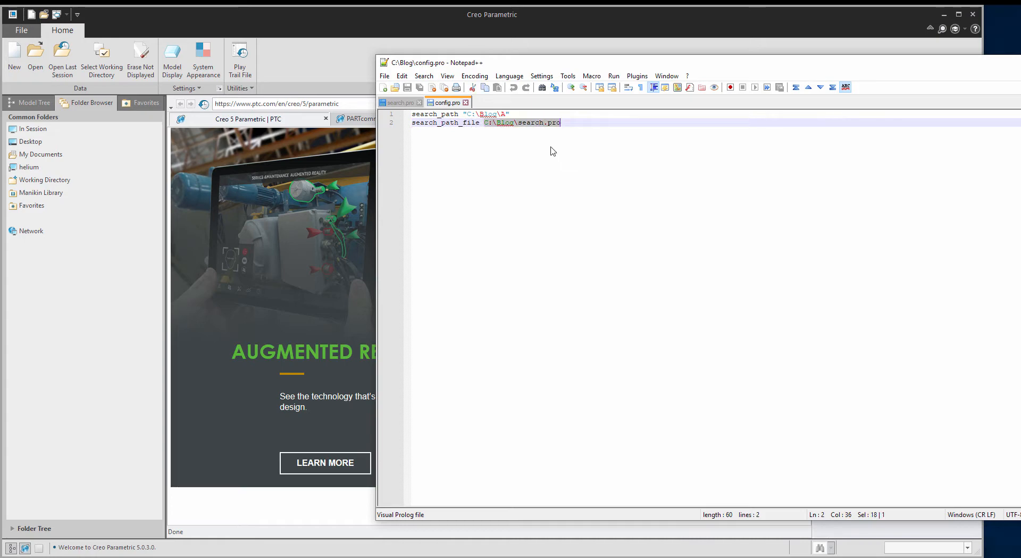
{"action": "left_click", "coordinate": [566, 121]}
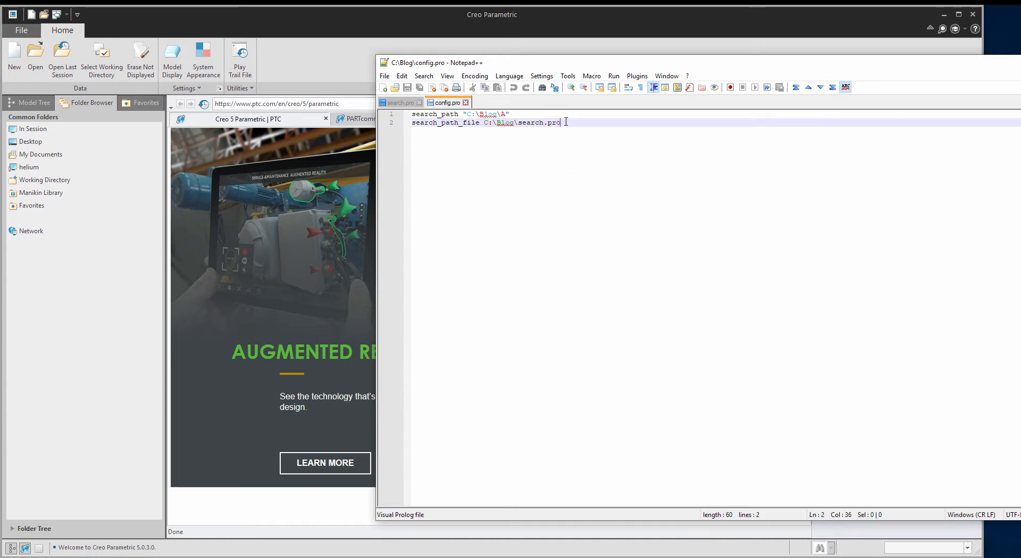
{"action": "left_click", "coordinate": [399, 103]}
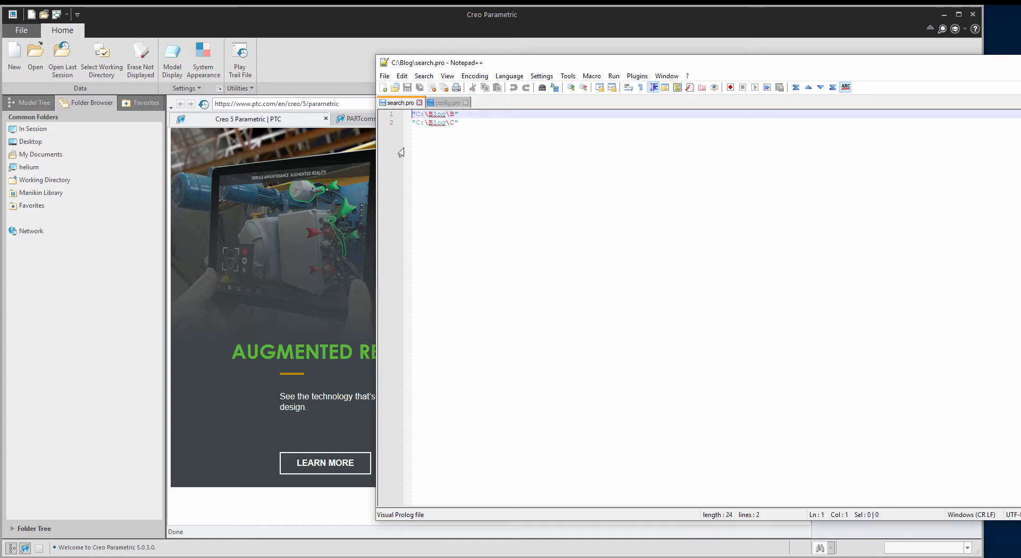
{"action": "left_click", "coordinate": [463, 115]}
{"action": "left_click", "coordinate": [446, 104]}
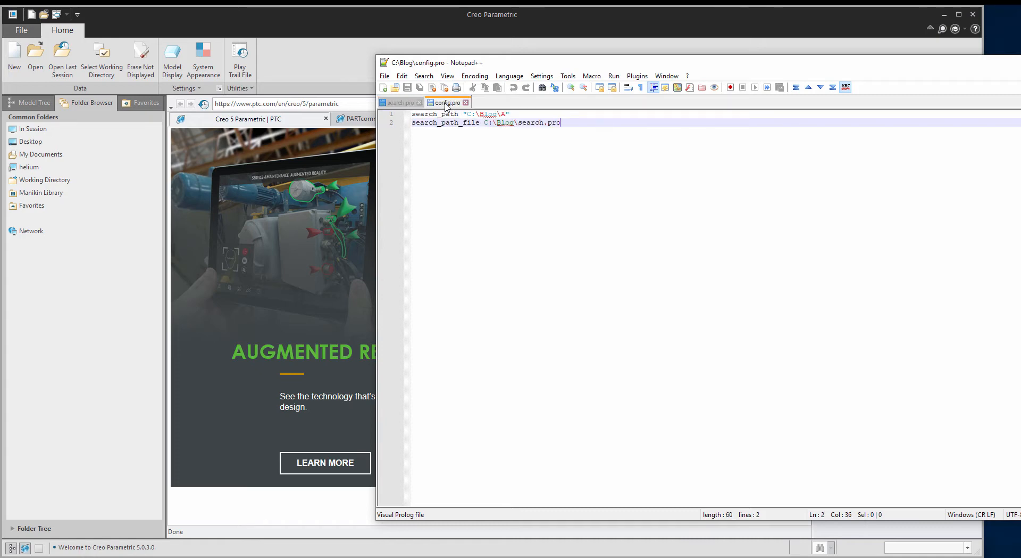
- Switch to Creo Parametric and open engine.asm from the working directory's Model folder
{"action": "left_click_drag", "start_coordinate": [500, 62], "coordinate": [402, 65]}
{"action": "left_click", "coordinate": [221, 30]}
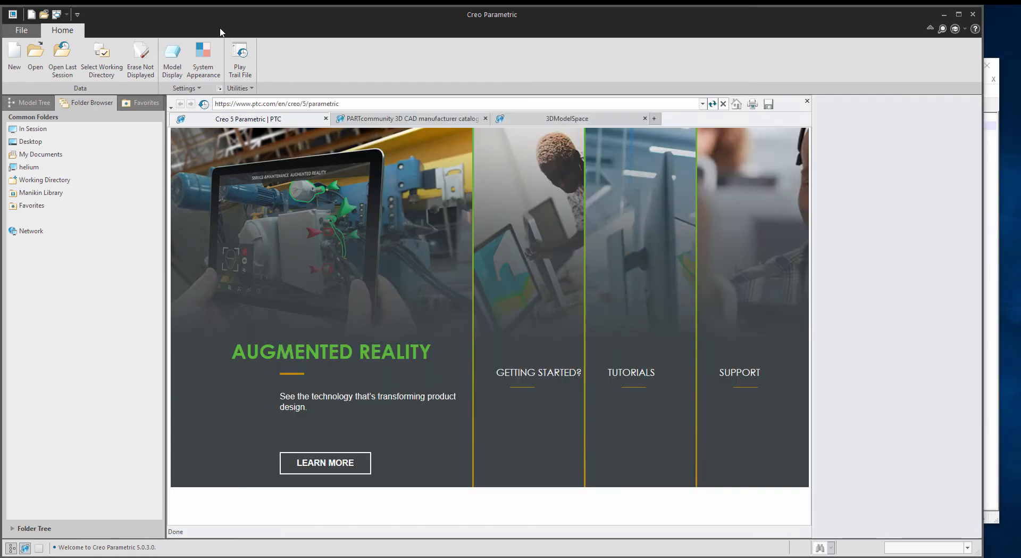
{"action": "left_click", "coordinate": [35, 58]}
{"action": "left_click", "coordinate": [352, 279]}
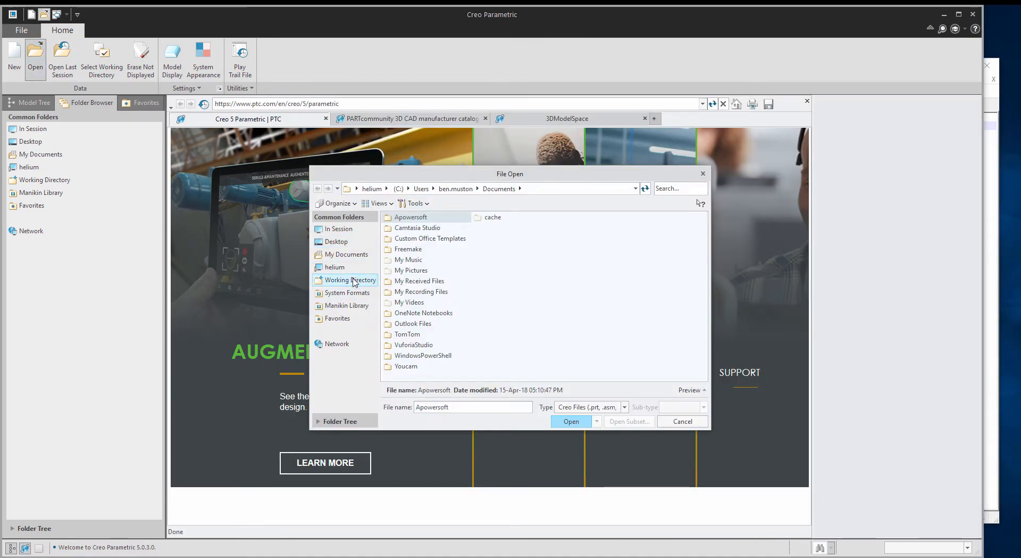
{"action": "double_click", "coordinate": [405, 248]}
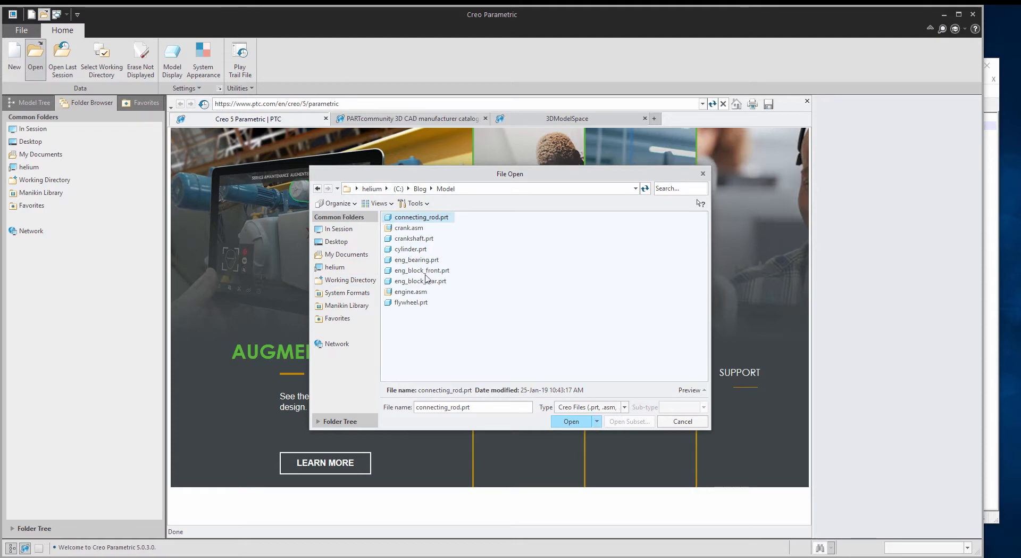
{"action": "left_click", "coordinate": [418, 292]}
{"action": "double_click", "coordinate": [418, 292]}
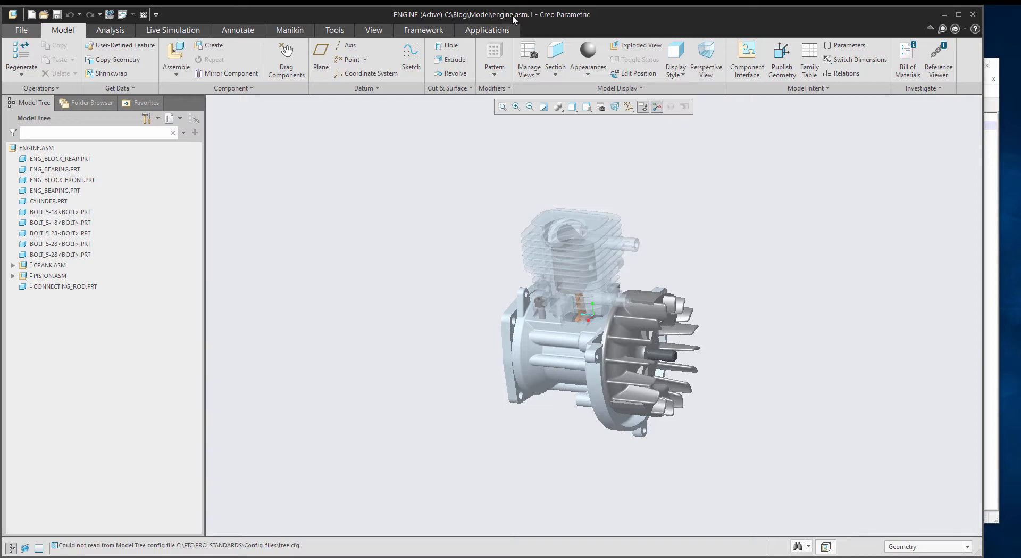
- Open the piston subassembly from the engine's model tree to check its source folder, and close it again
{"action": "right_click", "coordinate": [49, 275]}
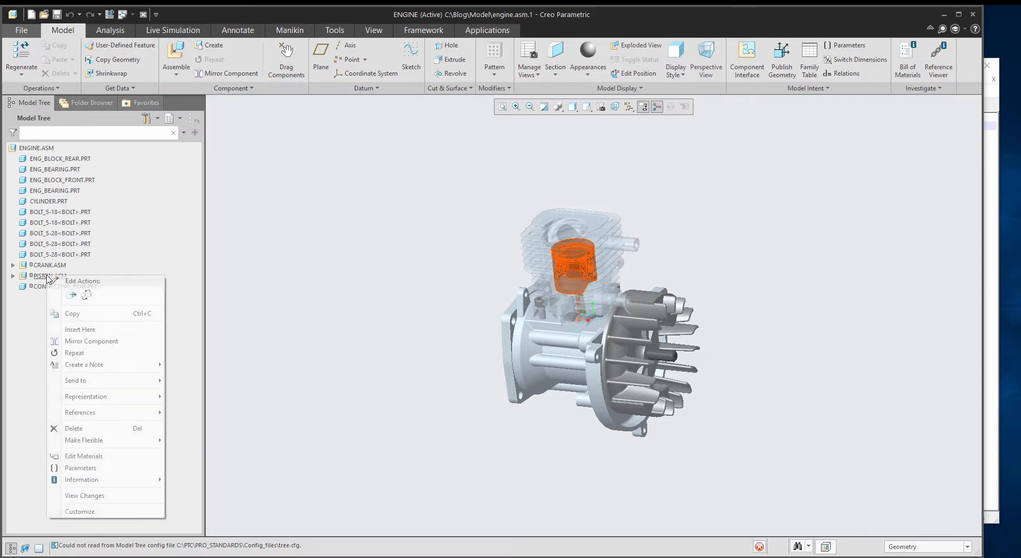
{"action": "left_click", "coordinate": [66, 240]}
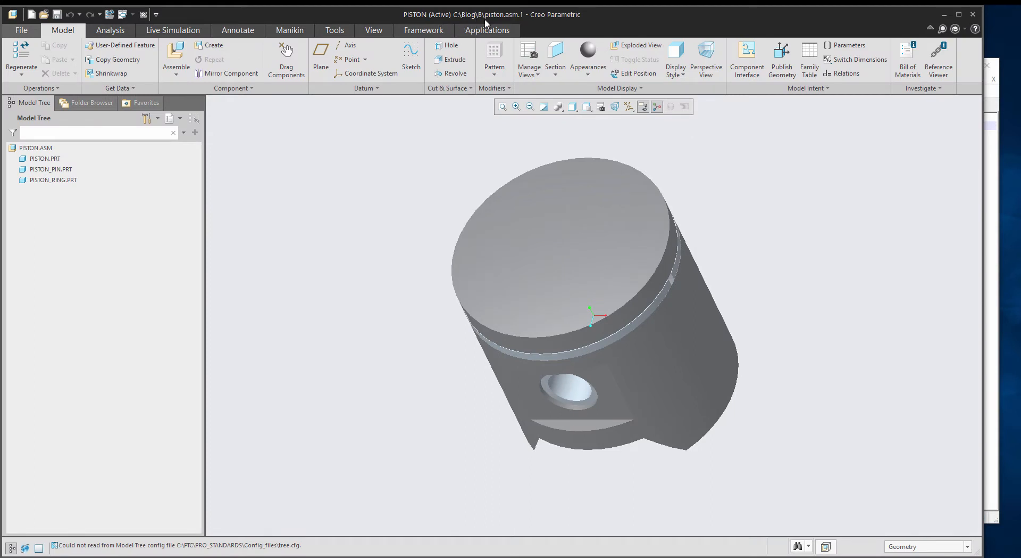
{"action": "left_click", "coordinate": [142, 16]}
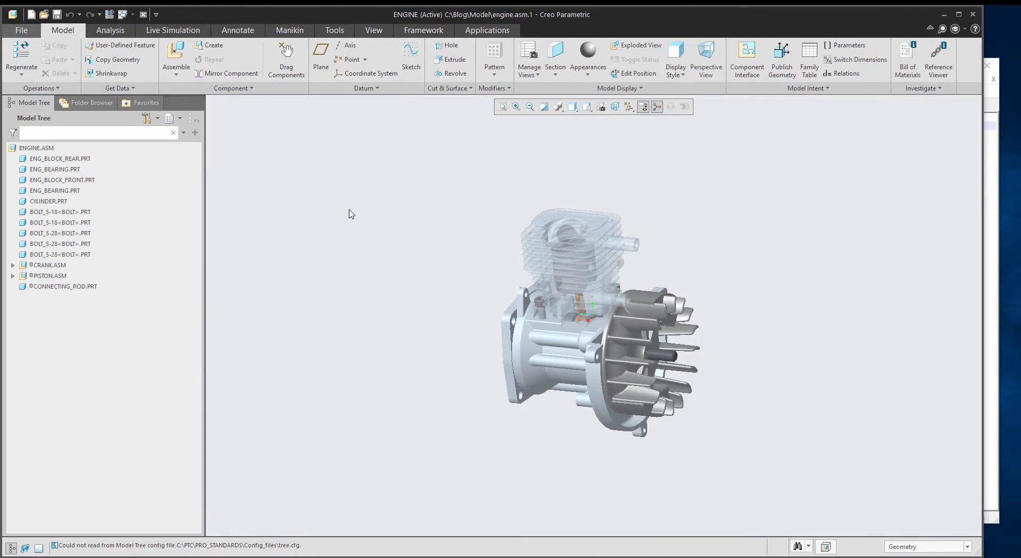
- Inspect the engine's bolts, close the assembly, and erase all undisplayed models from the session
{"action": "scroll", "coordinate": [483, 312], "scroll_direction": "down", "scroll_amount": 5}
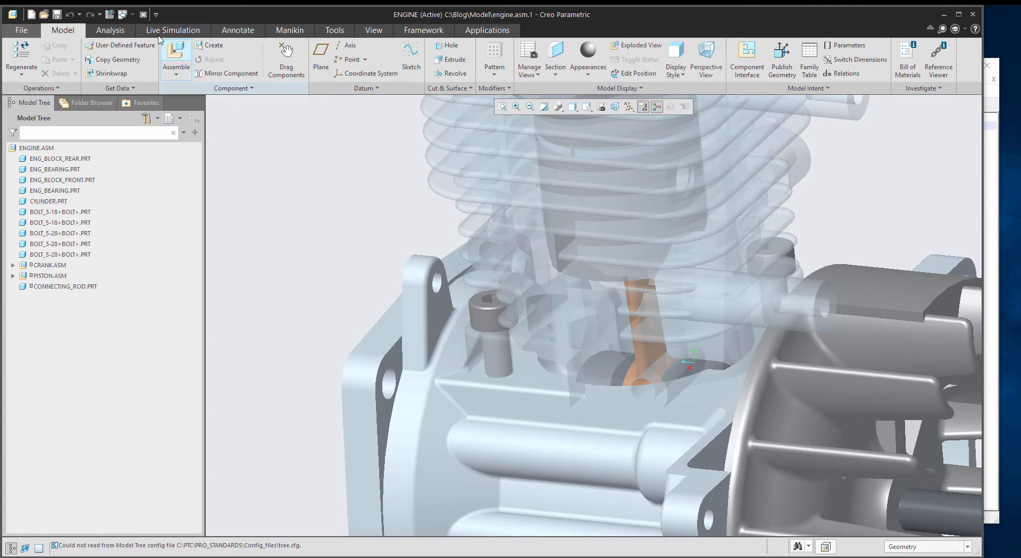
{"action": "left_click", "coordinate": [142, 16]}
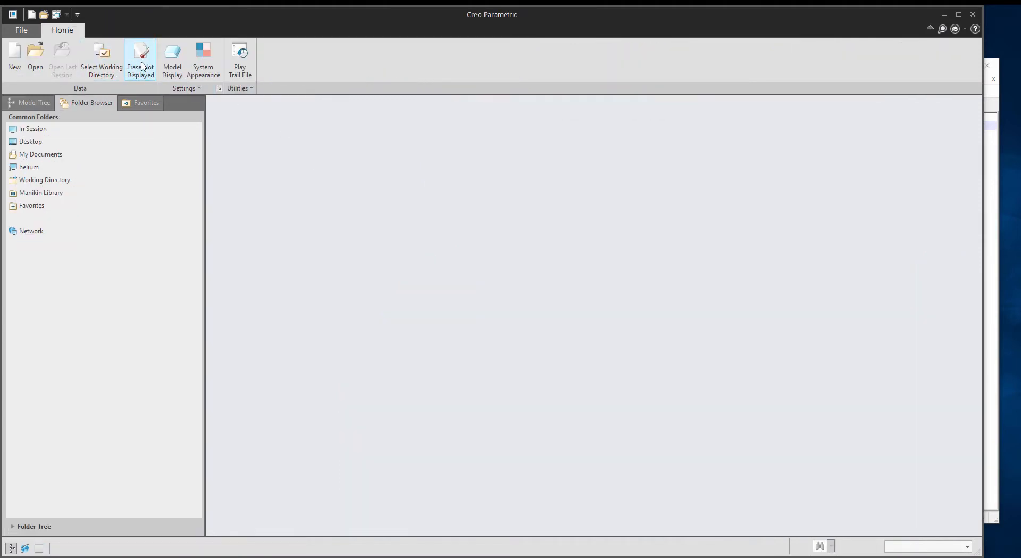
{"action": "left_click", "coordinate": [154, 67]}
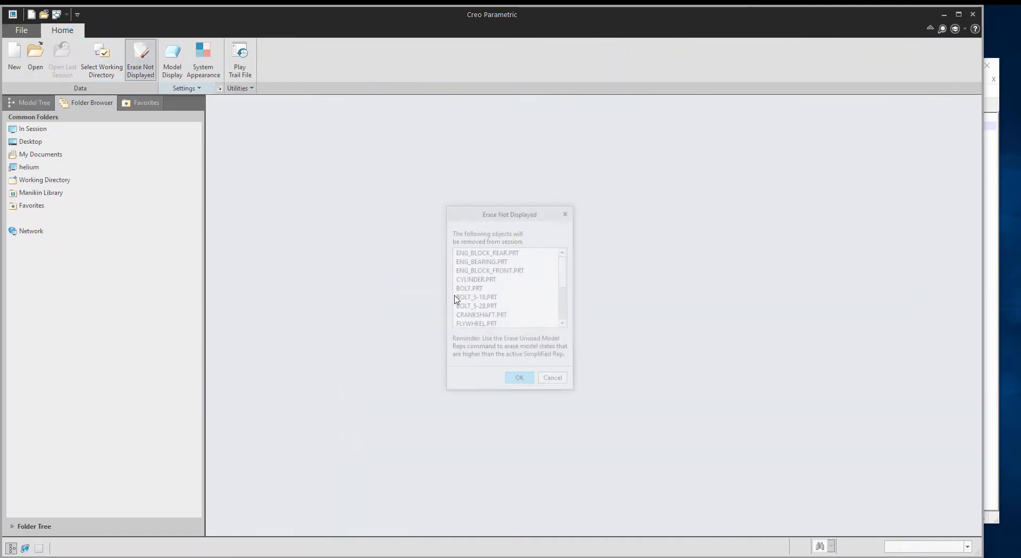
{"action": "left_click", "coordinate": [519, 376]}
- Open the generic instance of bolt.prt from the Blog folder's C subfolder
{"action": "left_click", "coordinate": [35, 58]}
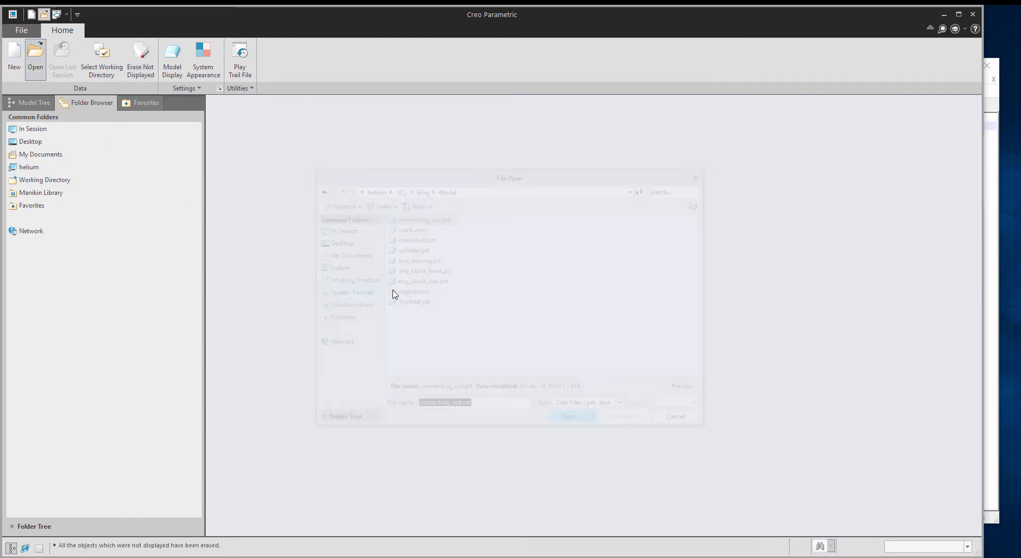
{"action": "left_click", "coordinate": [420, 188]}
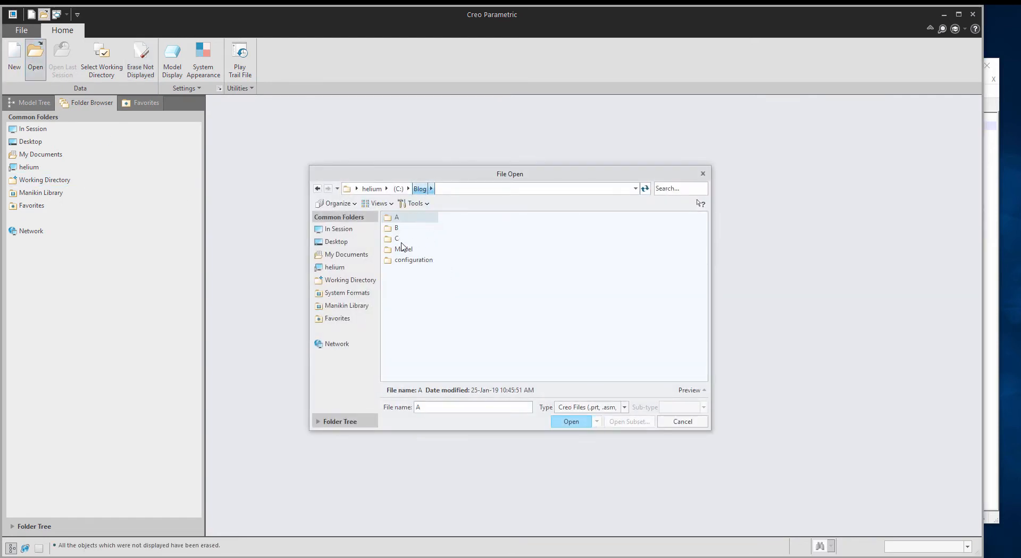
{"action": "double_click", "coordinate": [403, 245]}
{"action": "left_click", "coordinate": [572, 421]}
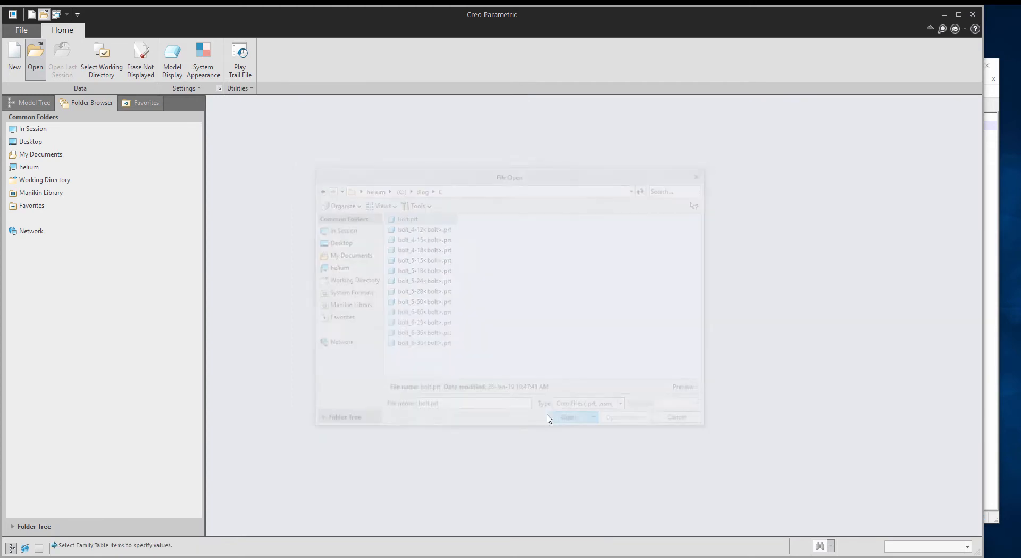
{"action": "left_click", "coordinate": [526, 413]}
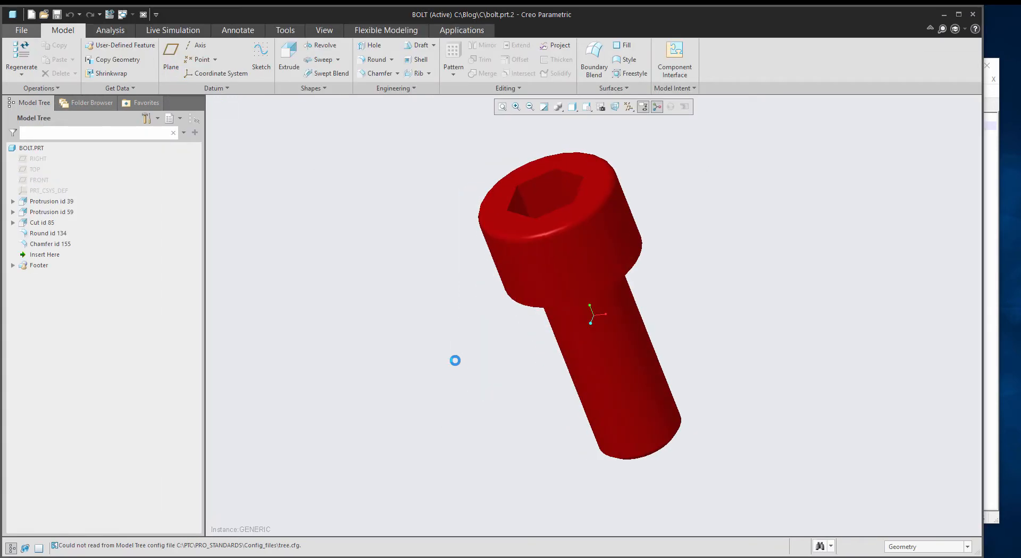
{"action": "scroll", "coordinate": [418, 356], "scroll_direction": "up", "scroll_amount": 3}
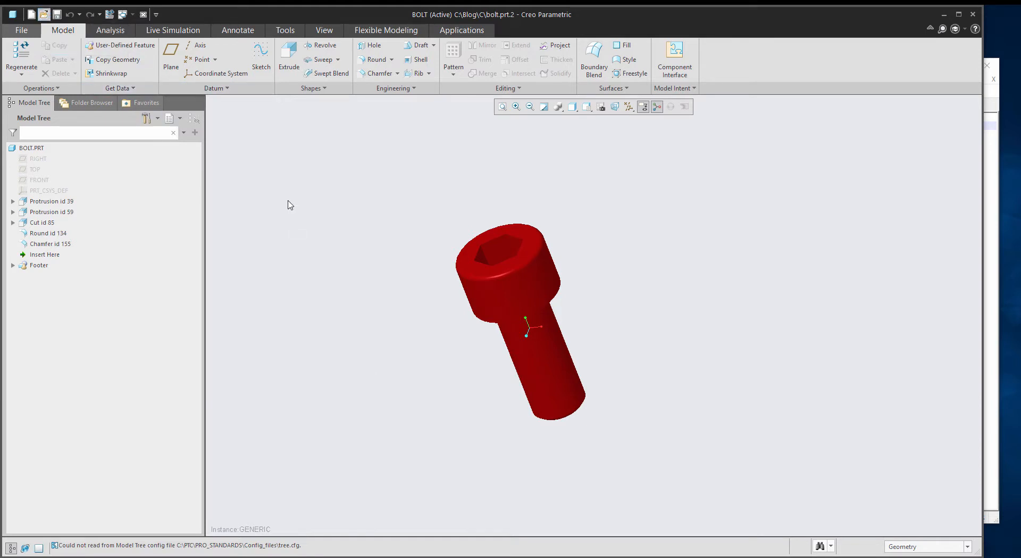
- Open engine.asm from the Blog\Model folder with the C folder's bolt still in session, and inspect the bolts
{"action": "left_click", "coordinate": [420, 188]}
{"action": "left_click", "coordinate": [404, 249]}
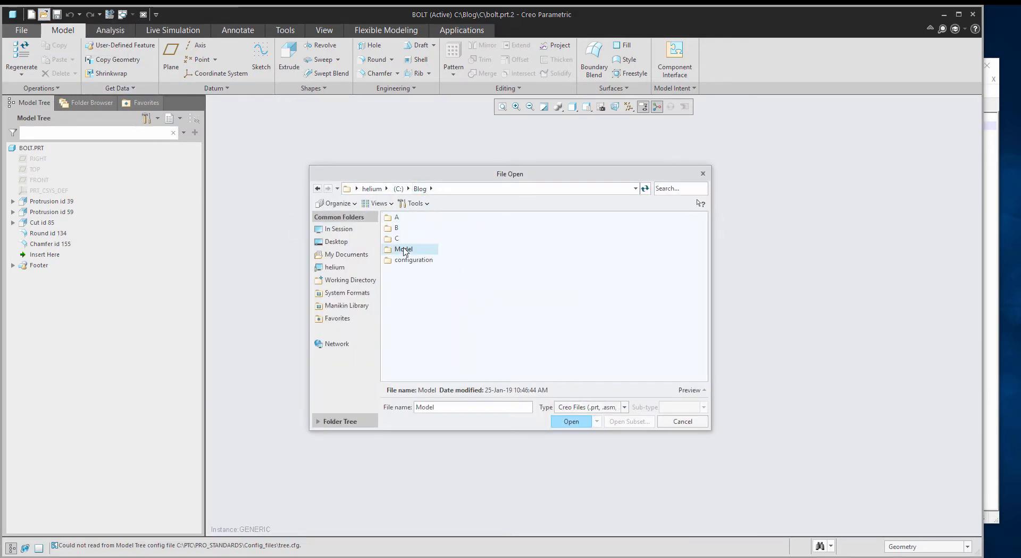
{"action": "double_click", "coordinate": [405, 250]}
{"action": "double_click", "coordinate": [420, 294]}
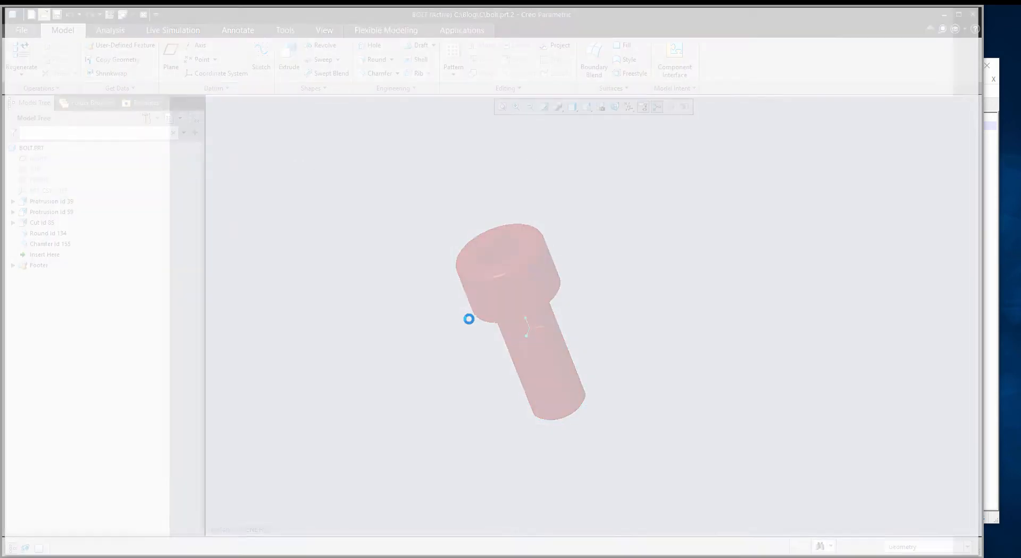
{"action": "scroll", "coordinate": [608, 321], "scroll_direction": "down", "scroll_amount": 5}
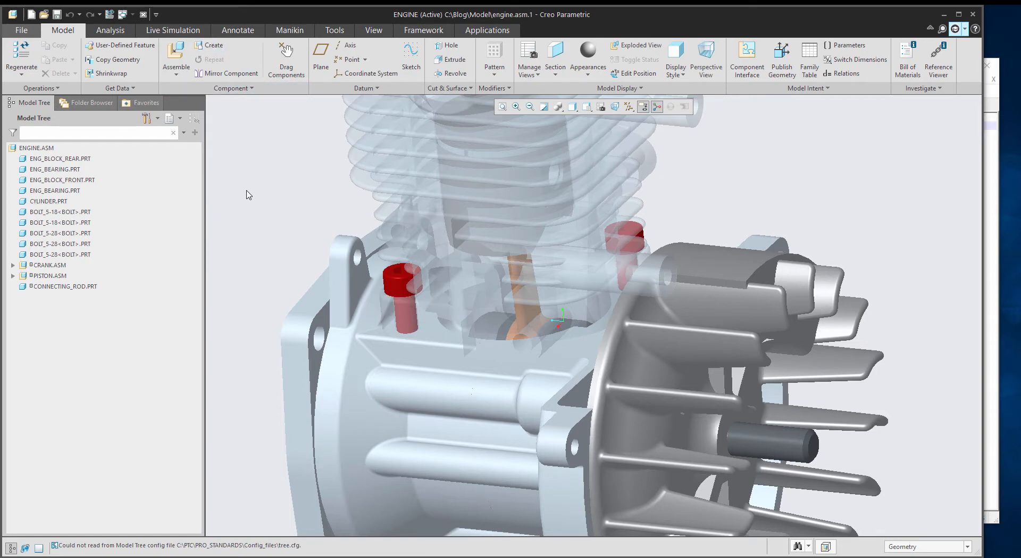
- Close the engine and bolt windows and erase all undisplayed models from the session
{"action": "left_click", "coordinate": [143, 15]}
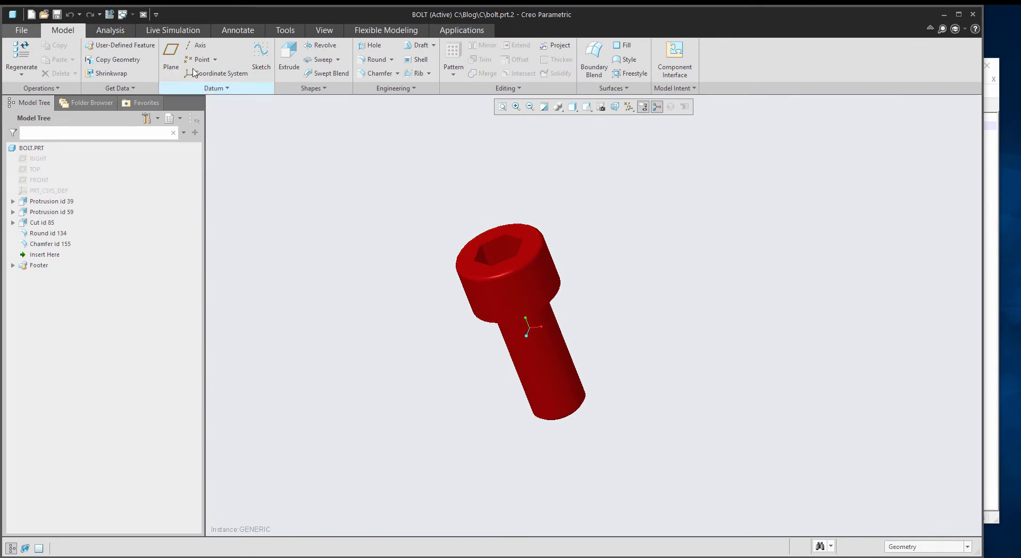
{"action": "left_click", "coordinate": [143, 16]}
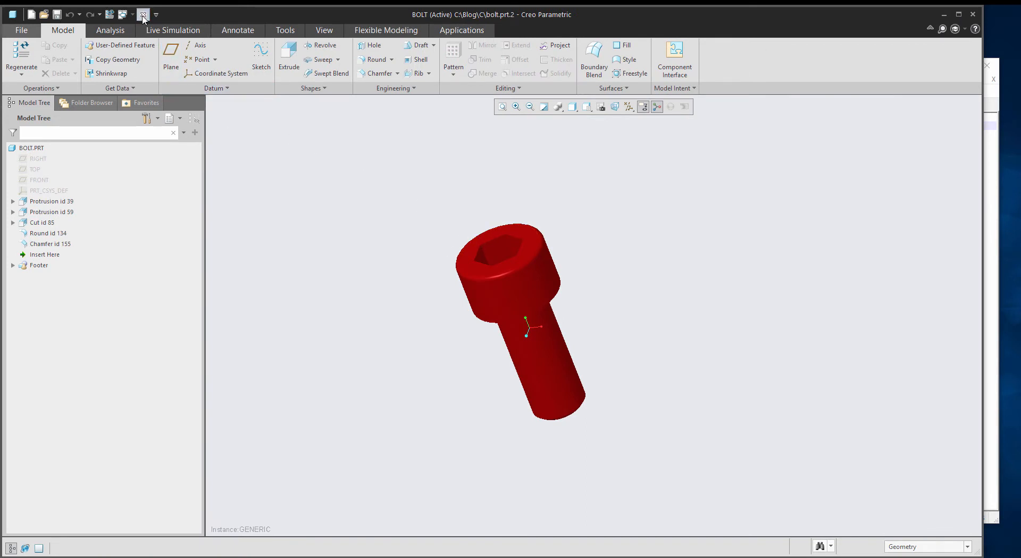
{"action": "left_click", "coordinate": [141, 61]}
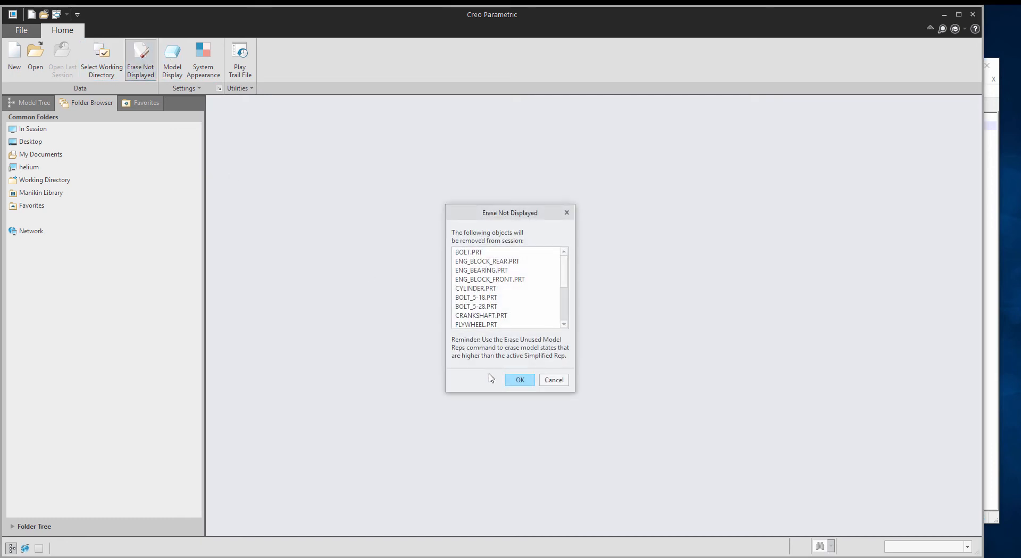
{"action": "left_click", "coordinate": [525, 382]}
- Reopen engine.asm from the Model folder in the cleared session and inspect its bolts
{"action": "left_click", "coordinate": [35, 57]}
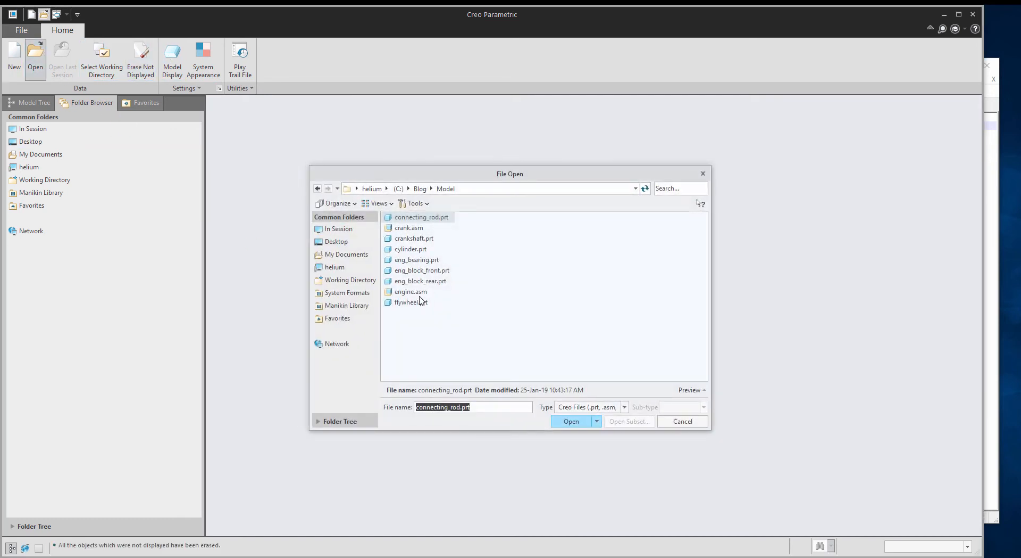
{"action": "double_click", "coordinate": [408, 292]}
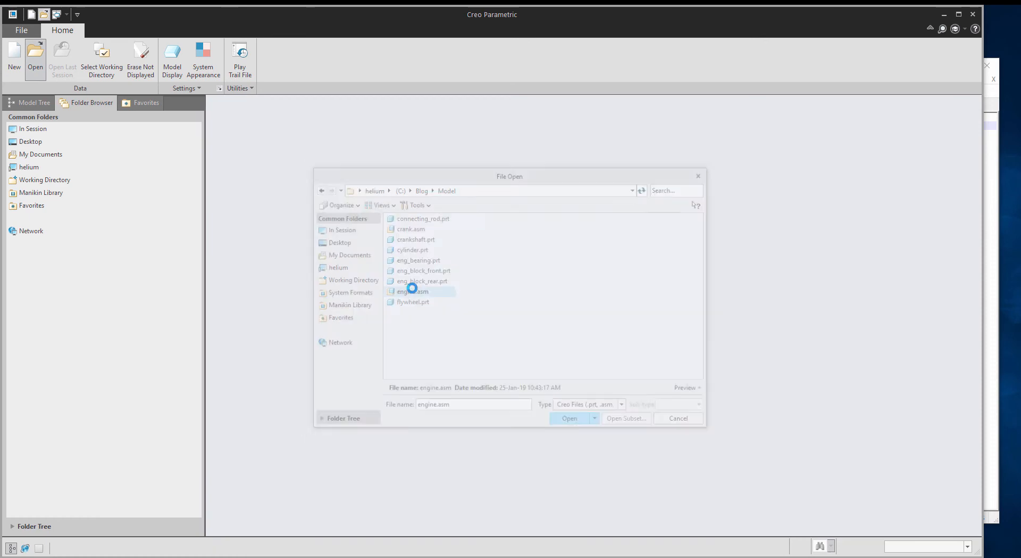
{"action": "scroll", "coordinate": [713, 251], "scroll_direction": "up", "scroll_amount": 3}
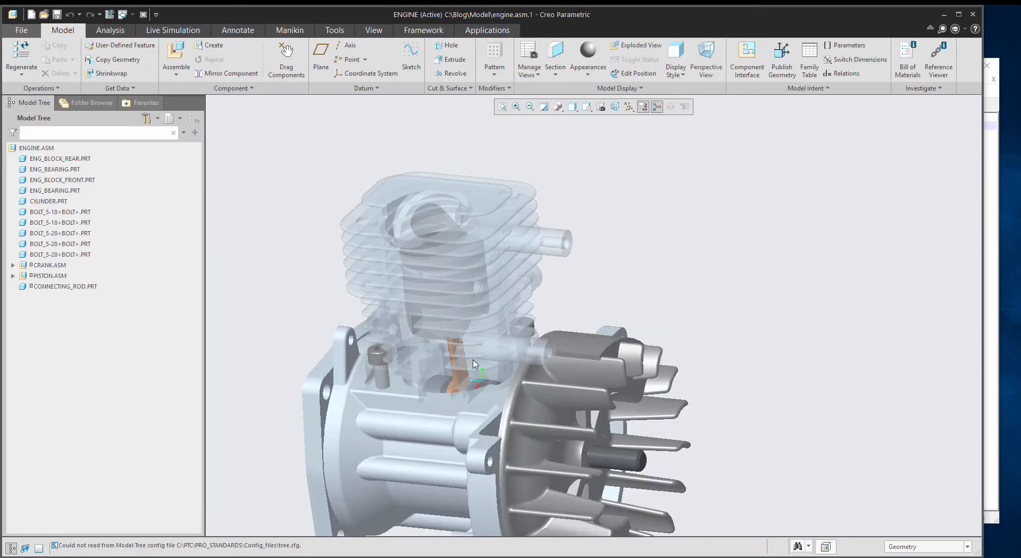
- Compare the bolt.prt versions stored in the Blog folder's A and C subfolders in File Explorer
{"action": "left_click", "coordinate": [82, 557]}
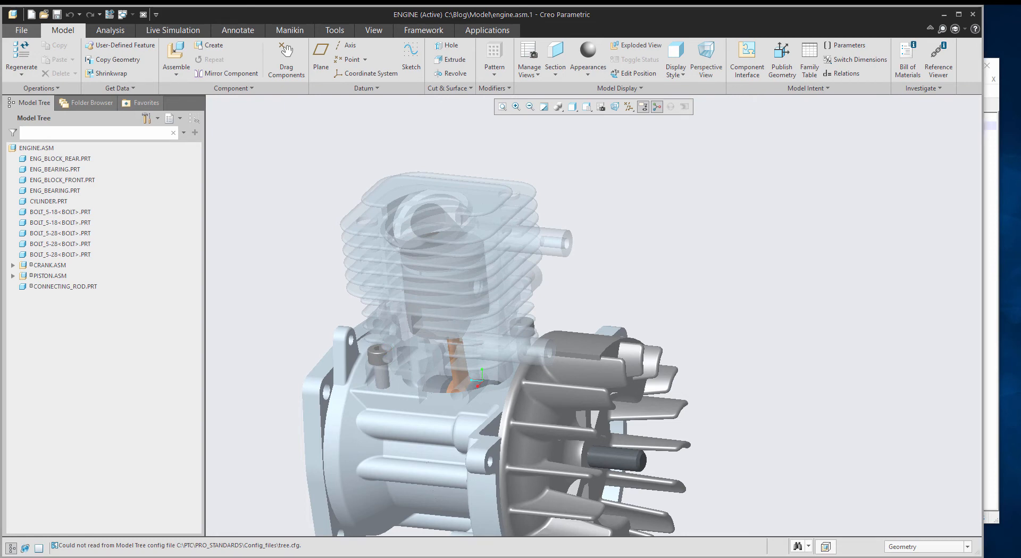
{"action": "double_click", "coordinate": [325, 189]}
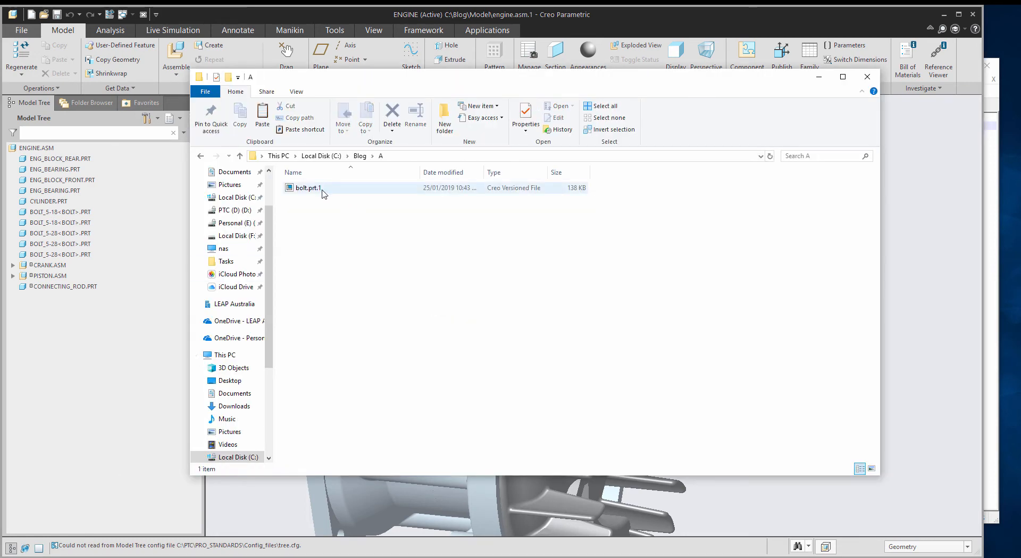
{"action": "left_click", "coordinate": [360, 155]}
{"action": "left_click", "coordinate": [305, 211]}
{"action": "double_click", "coordinate": [304, 211]}
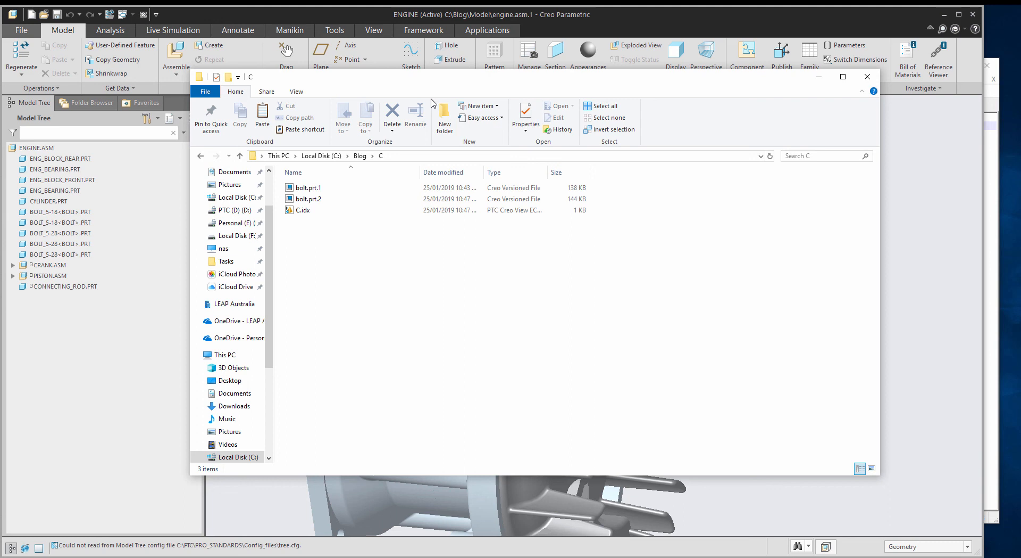
{"action": "left_click_drag", "start_coordinate": [514, 79], "coordinate": [472, 78]}
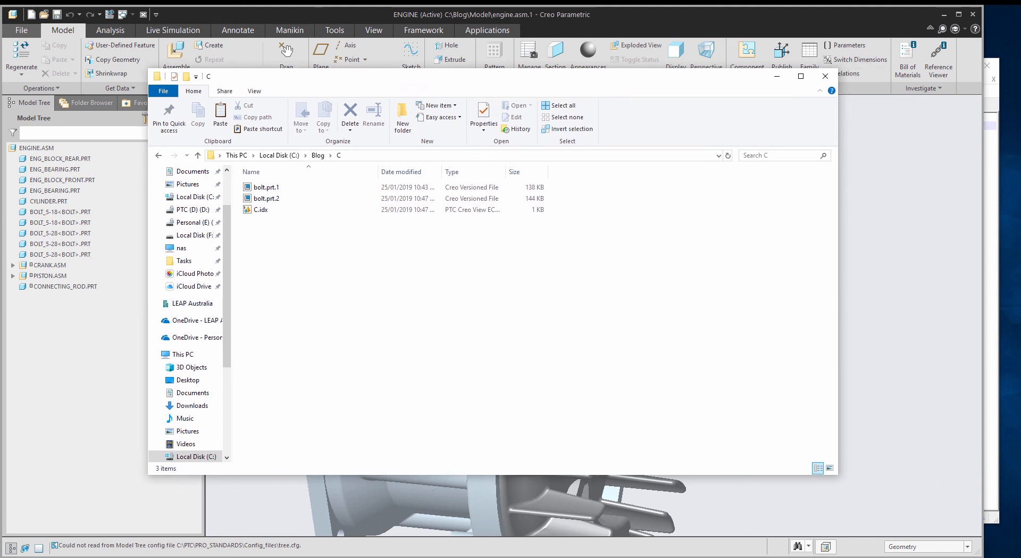